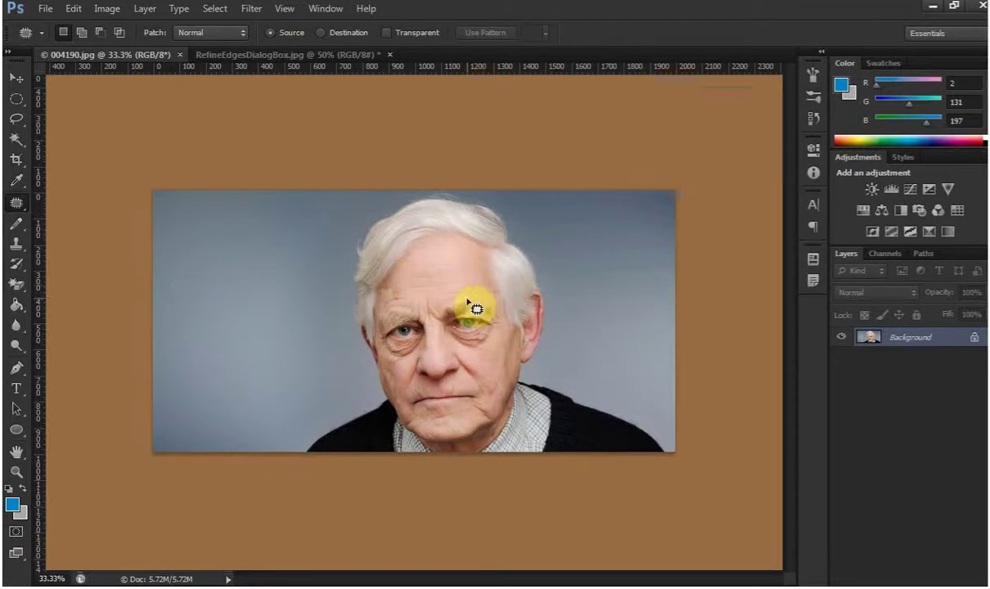
# - Zoom the portrait in to 100% on the man's eyes
pyautogui.hotkey('ctrl', '+')
pyautogui.hotkey('ctrl', '-')
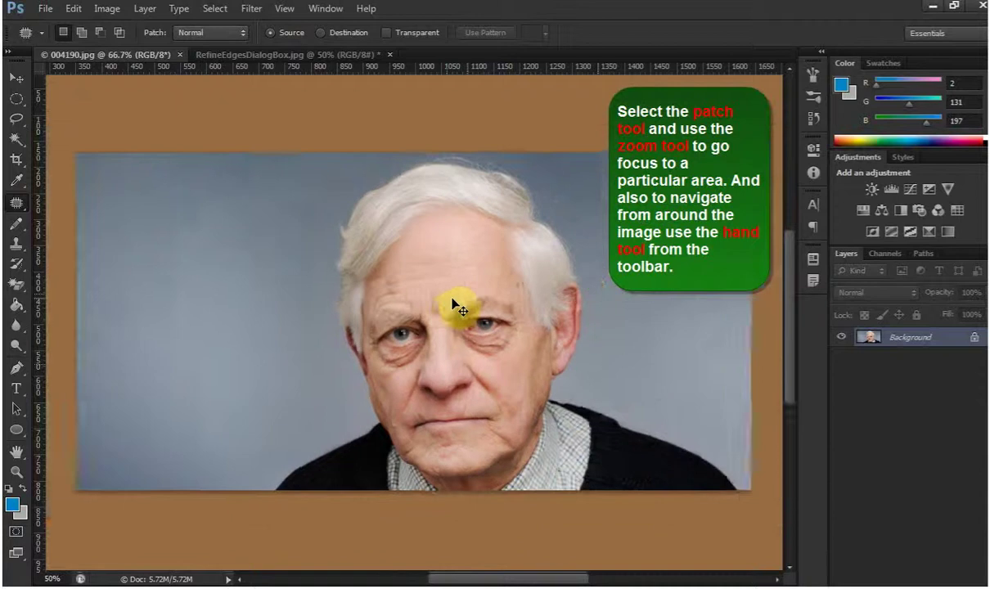
pyautogui.click(15, 472)
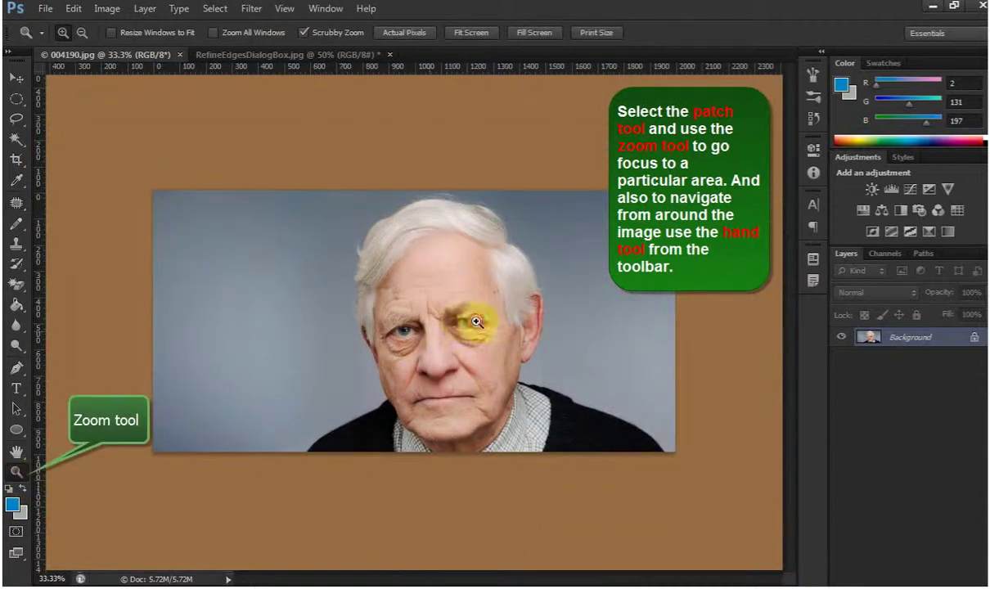
pyautogui.click(461, 322)
pyautogui.click(468, 332)
pyautogui.click(466, 337)
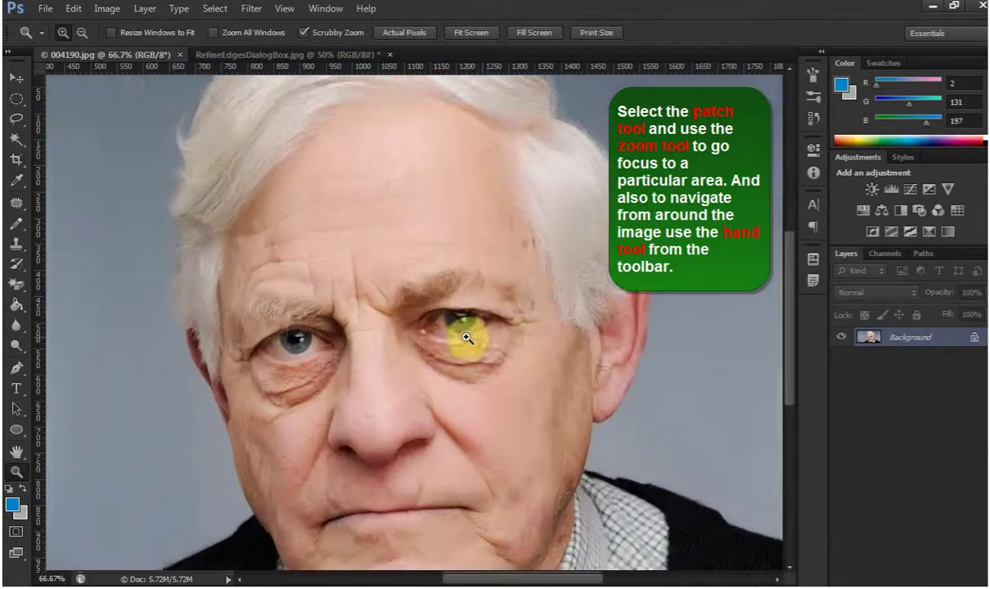
# - Pan the view up to the wrinkled forehead and select the Patch tool
pyautogui.click(16, 202)
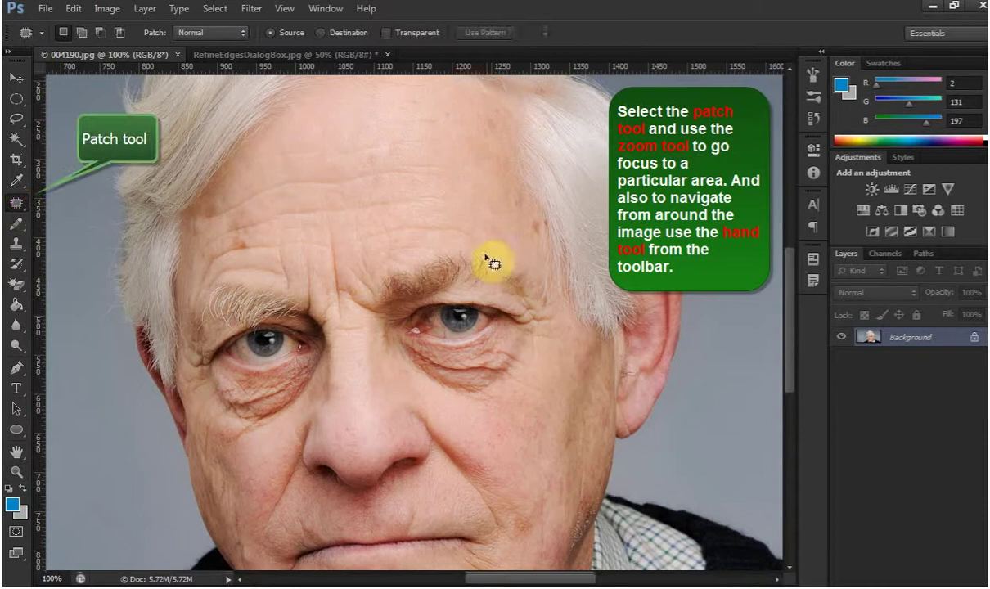
pyautogui.click(16, 450)
pyautogui.moveTo(342, 338)
pyautogui.mouseDown()
pyautogui.moveTo(364, 272)
pyautogui.moveTo(383, 382)
pyautogui.mouseUp()
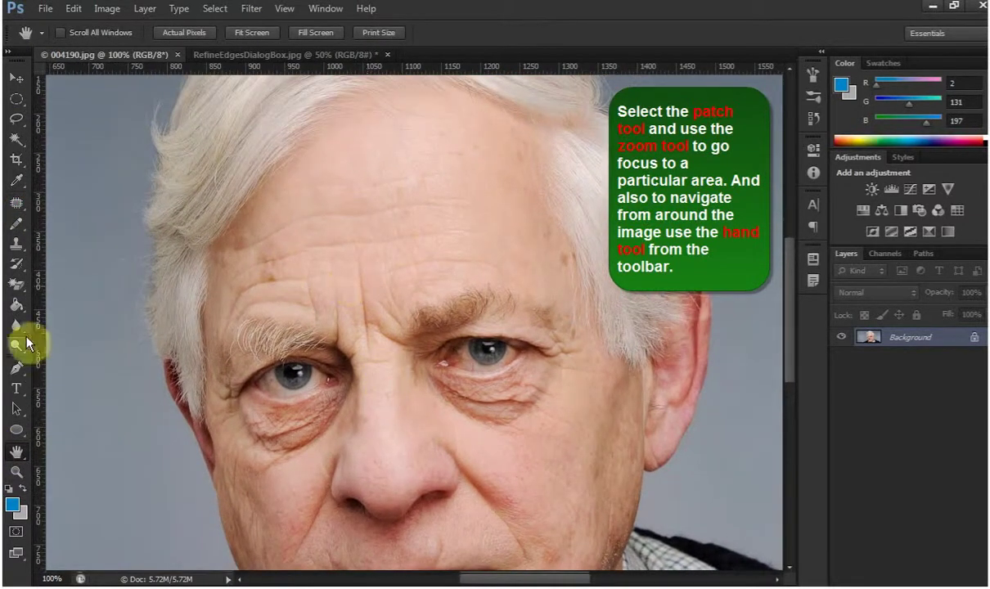
pyautogui.click(16, 203)
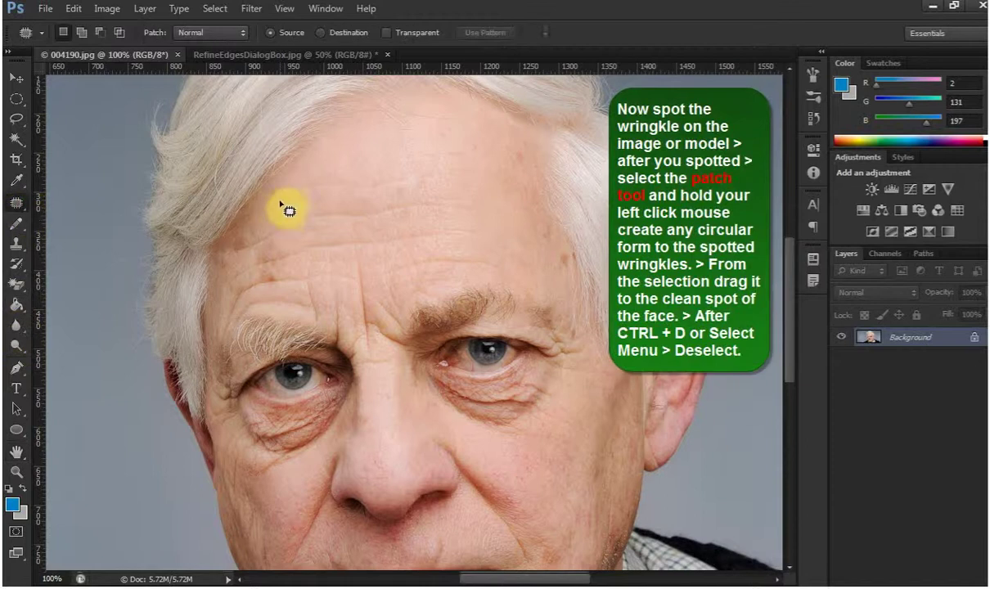
# - Patch the long upper-forehead wrinkle with clean skin from higher up, then deselect
pyautogui.moveTo(283, 211); pyautogui.dragTo(392, 205)
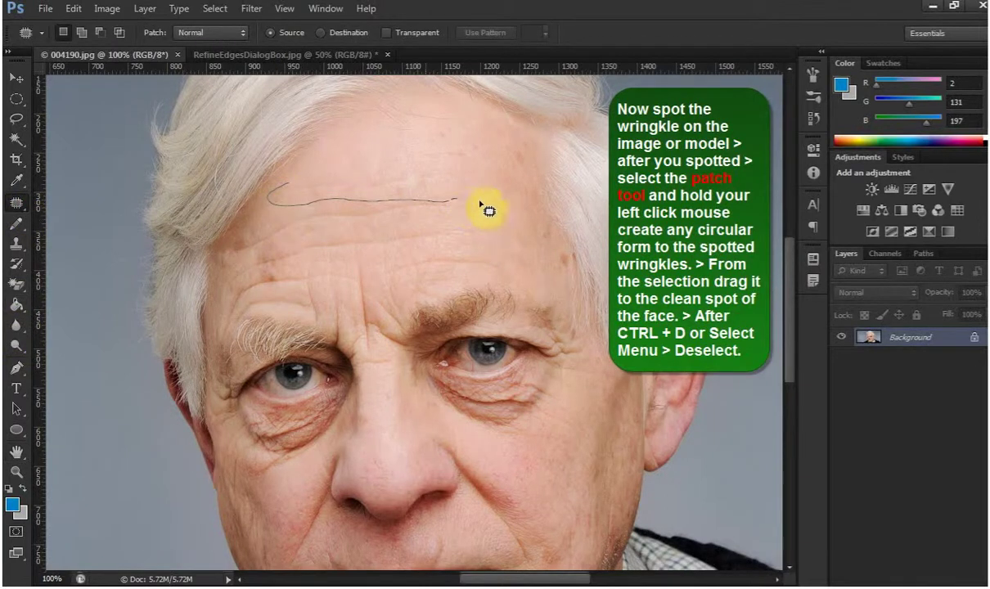
pyautogui.moveTo(287, 194); pyautogui.dragTo(288, 194)
pyautogui.moveTo(374, 191); pyautogui.dragTo(403, 164)
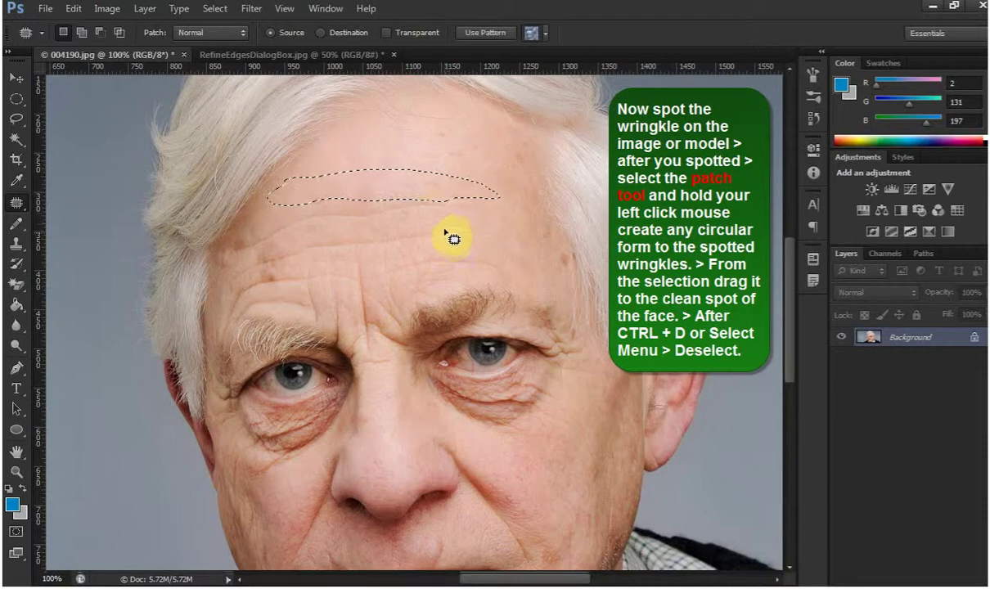
pyautogui.click(146, 9)
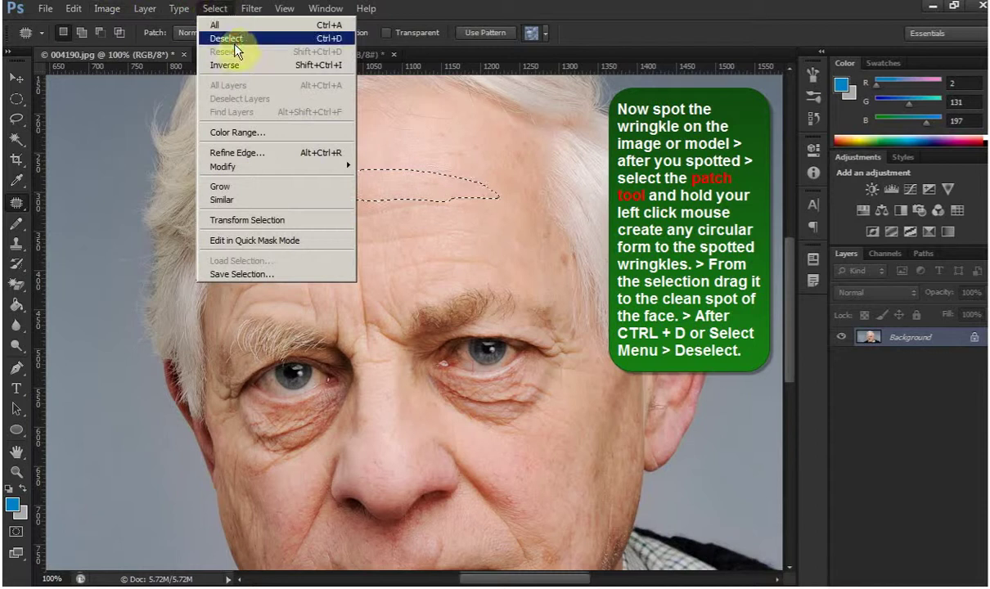
pyautogui.click(237, 40)
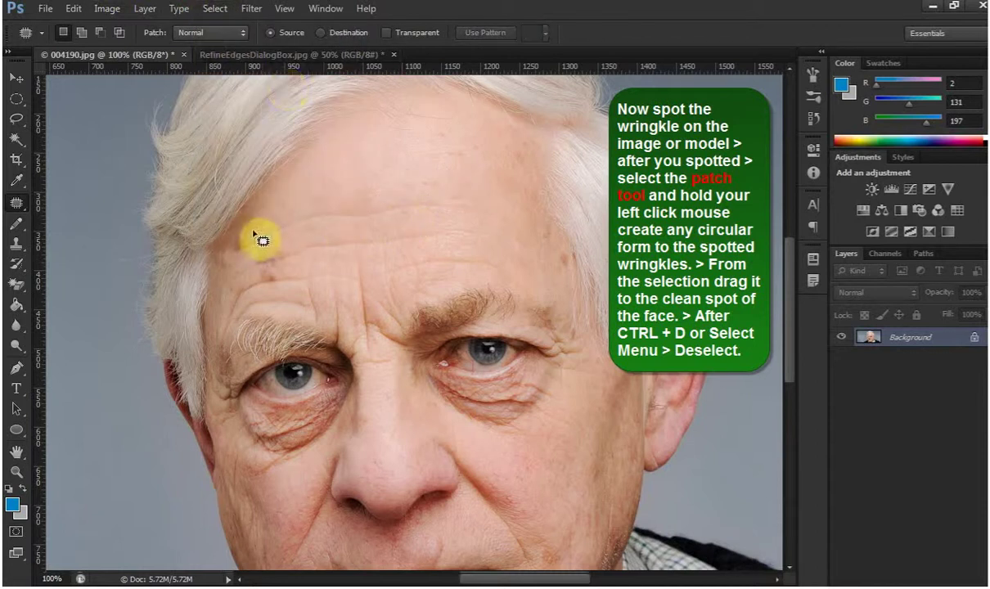
# - Patch a second forehead wrinkle with clean skin above, then outline one on the left forehead
pyautogui.moveTo(237, 253); pyautogui.dragTo(290, 247)
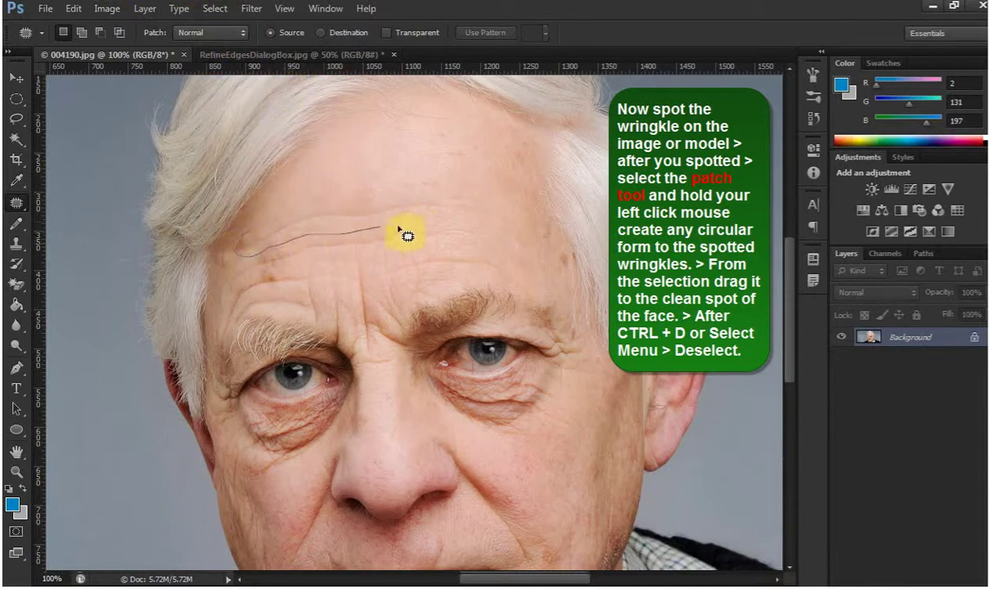
pyautogui.moveTo(390, 213); pyautogui.dragTo(286, 232)
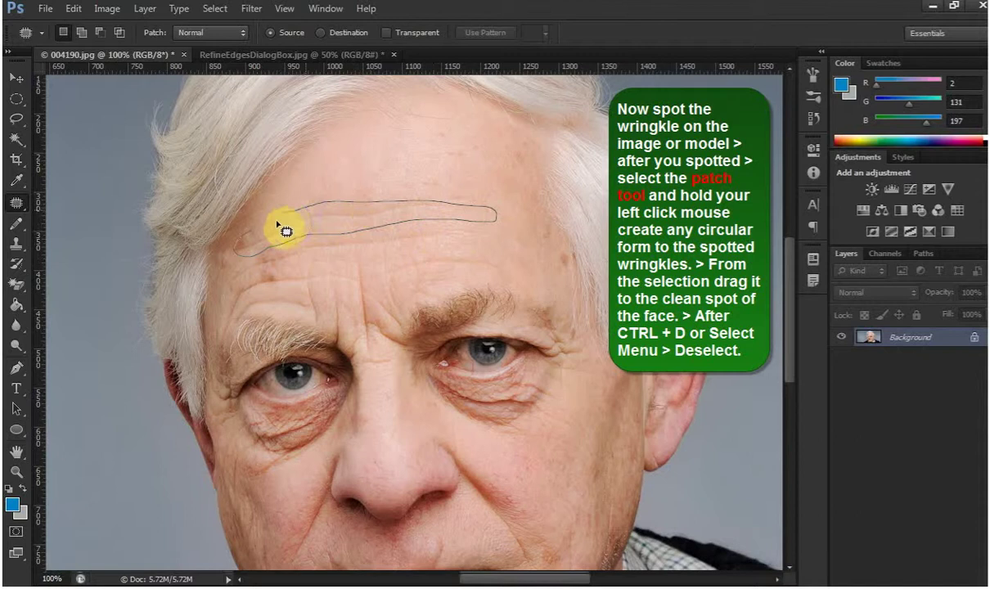
pyautogui.moveTo(375, 228)
pyautogui.mouseDown()
pyautogui.moveTo(390, 181)
pyautogui.moveTo(394, 193)
pyautogui.mouseUp()
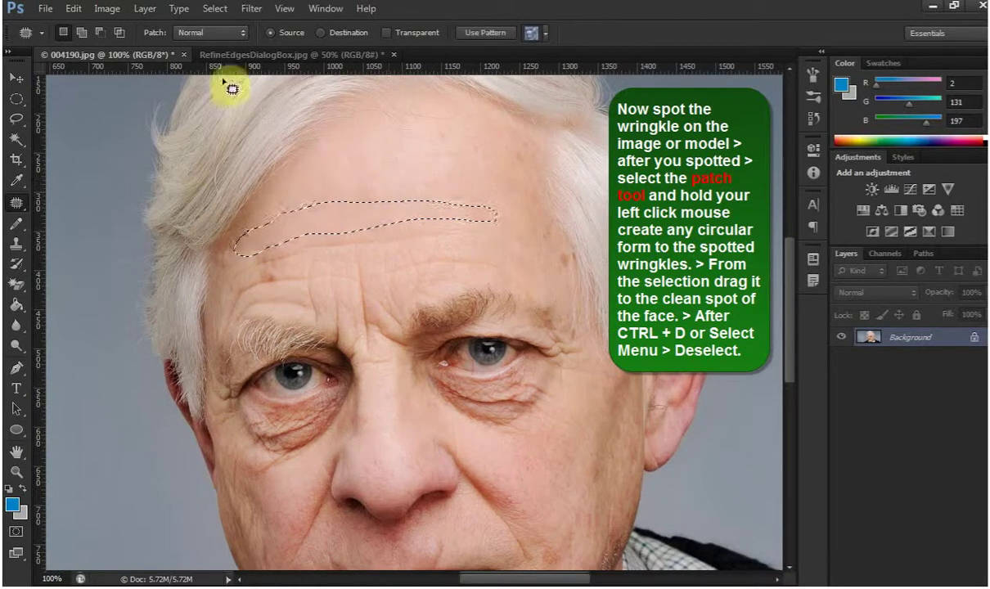
pyautogui.click(211, 10)
pyautogui.click(217, 36)
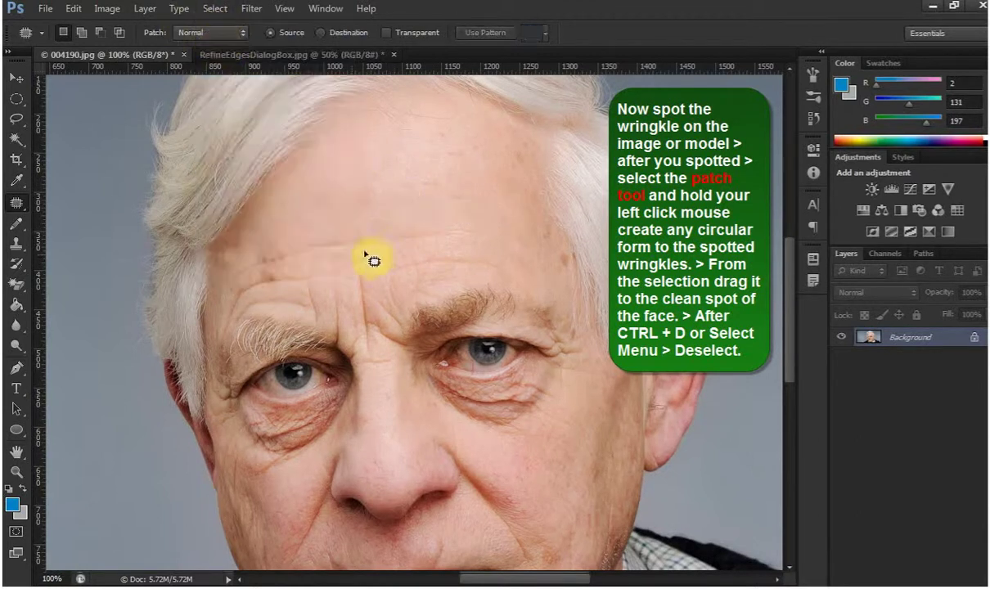
pyautogui.moveTo(299, 264); pyautogui.dragTo(317, 270)
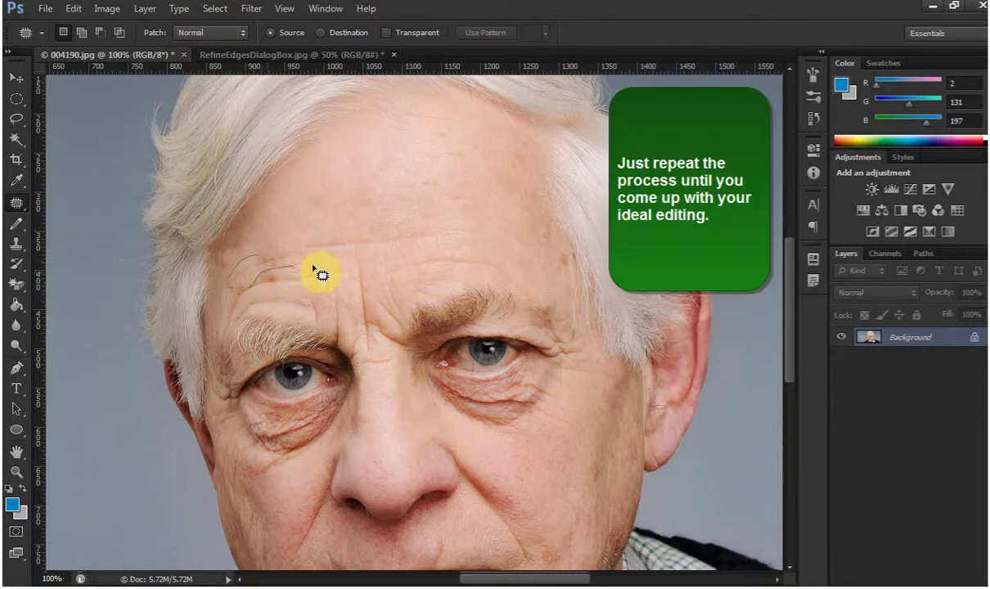
# - Patch the outlined forehead wrinkles and a nearby forehead area with skin from above
pyautogui.moveTo(463, 269); pyautogui.dragTo(536, 269)
pyautogui.moveTo(443, 238)
pyautogui.mouseDown()
pyautogui.moveTo(297, 248)
pyautogui.moveTo(270, 263)
pyautogui.mouseUp()
pyautogui.moveTo(404, 255); pyautogui.dragTo(395, 211)
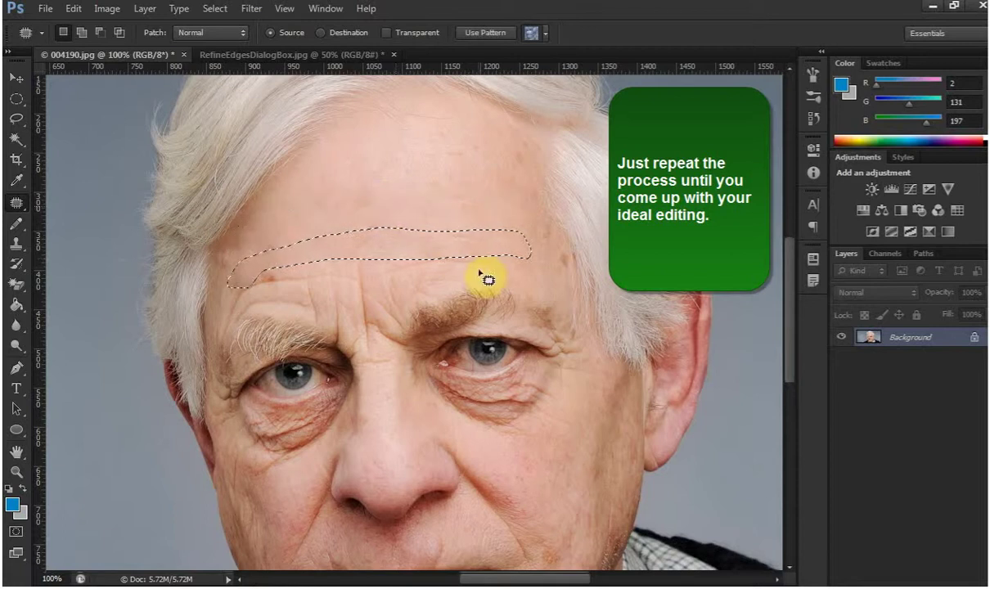
pyautogui.hotkey('ctrl', 'd')
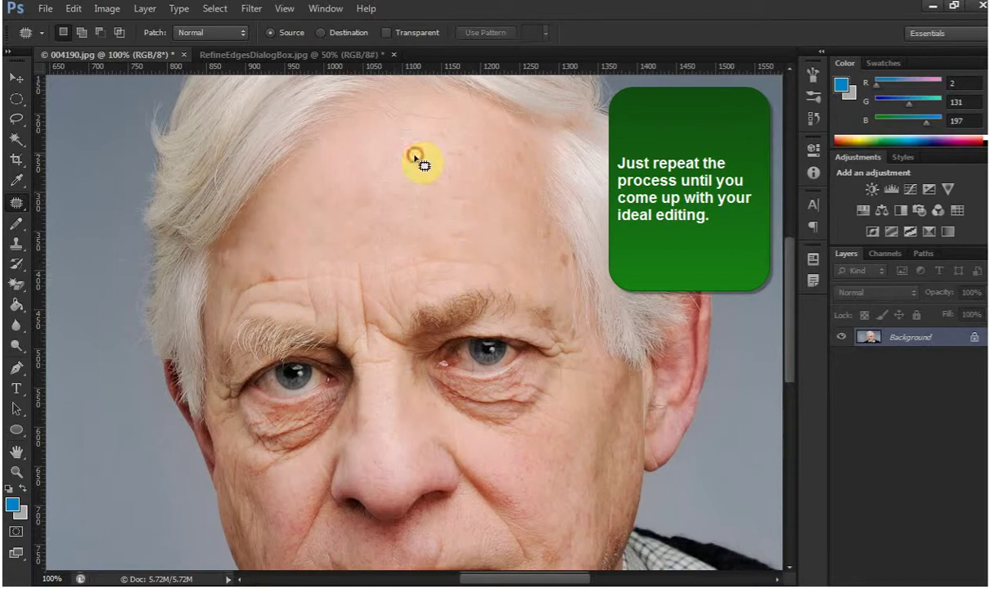
pyautogui.moveTo(434, 151); pyautogui.dragTo(347, 203)
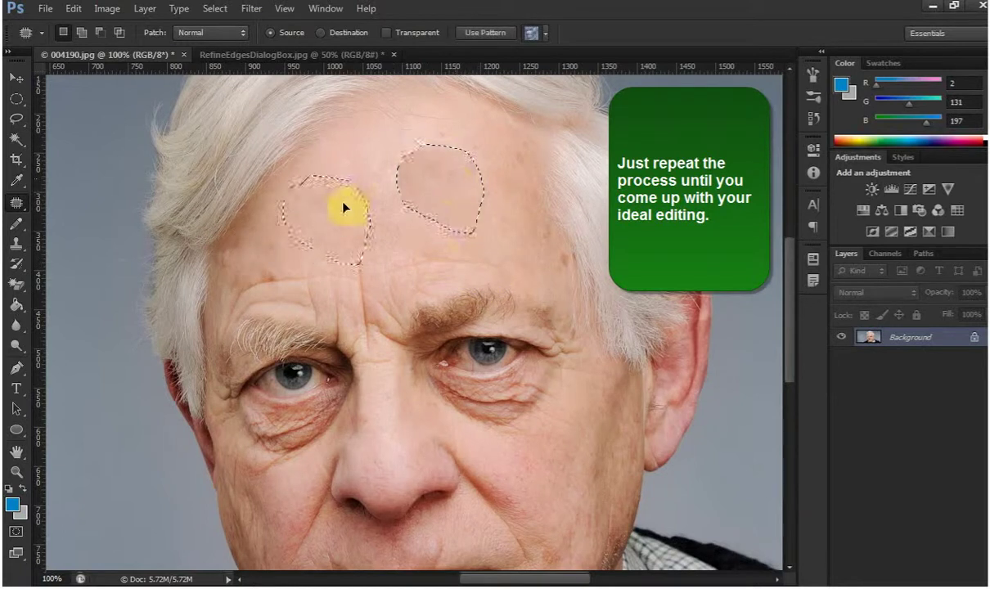
pyautogui.hotkey('ctrl', 'd')
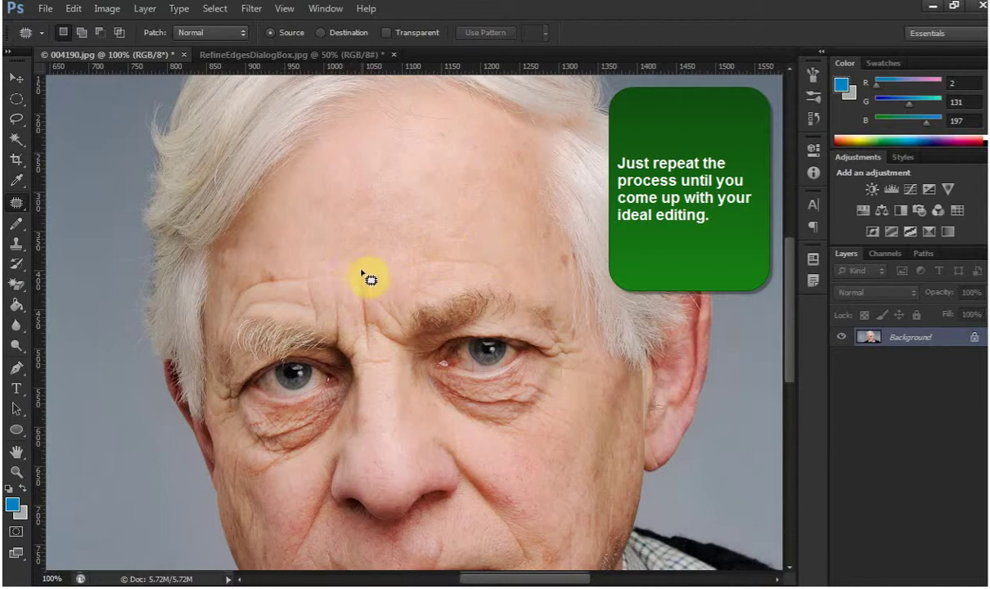
# - Patch another wrinkled forehead patch and the lines above the left eyebrow with smoother skin
pyautogui.moveTo(435, 277)
pyautogui.mouseDown()
pyautogui.moveTo(524, 288)
pyautogui.moveTo(461, 246)
pyautogui.mouseUp()
pyautogui.moveTo(433, 279); pyautogui.dragTo(391, 265)
pyautogui.moveTo(458, 260)
pyautogui.mouseDown()
pyautogui.moveTo(398, 214)
pyautogui.moveTo(397, 195)
pyautogui.mouseUp()
pyautogui.hotkey('ctrl', 'd')
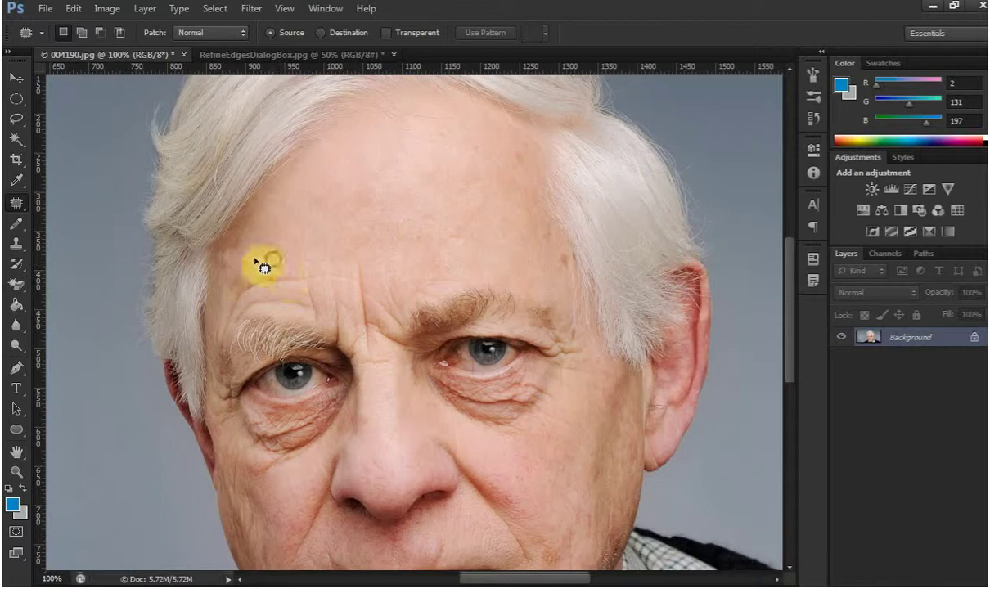
pyautogui.moveTo(263, 266)
pyautogui.mouseDown()
pyautogui.moveTo(236, 319)
pyautogui.moveTo(324, 291)
pyautogui.mouseUp()
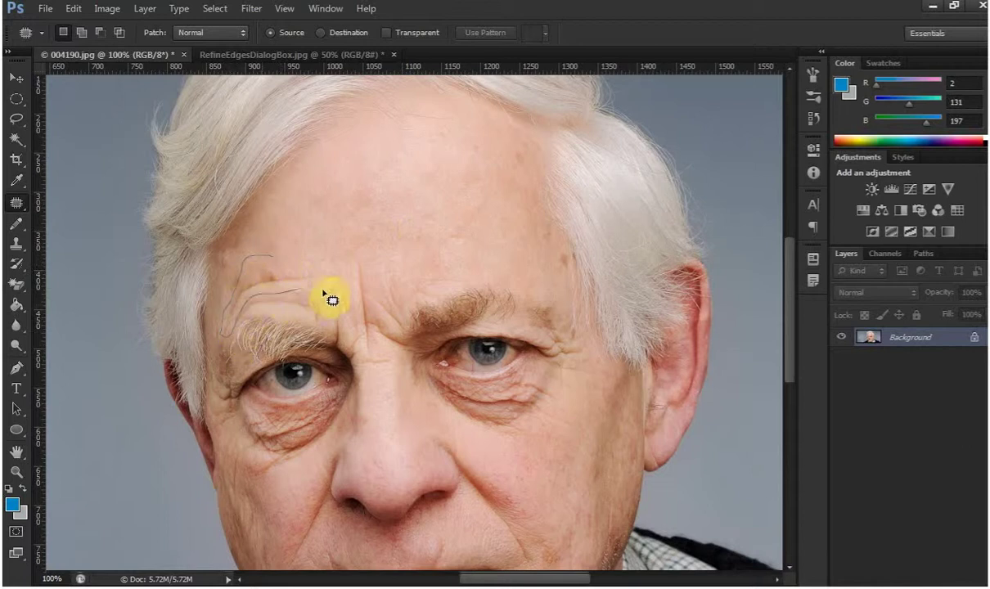
pyautogui.moveTo(379, 315)
pyautogui.mouseDown()
pyautogui.moveTo(313, 243)
pyautogui.moveTo(265, 265)
pyautogui.moveTo(371, 220)
pyautogui.moveTo(409, 177)
pyautogui.mouseUp()
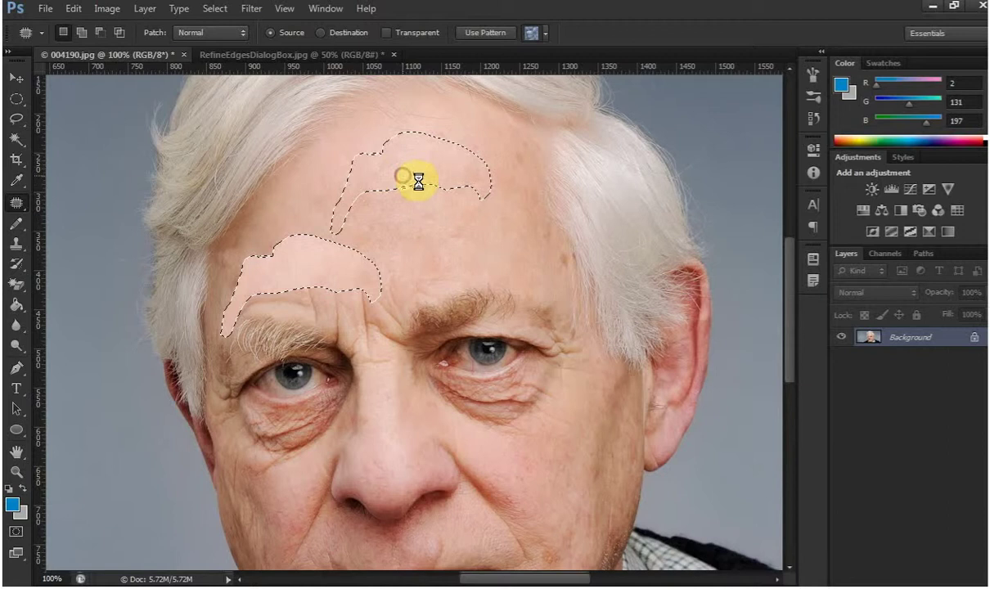
pyautogui.hotkey('ctrl', 'd')
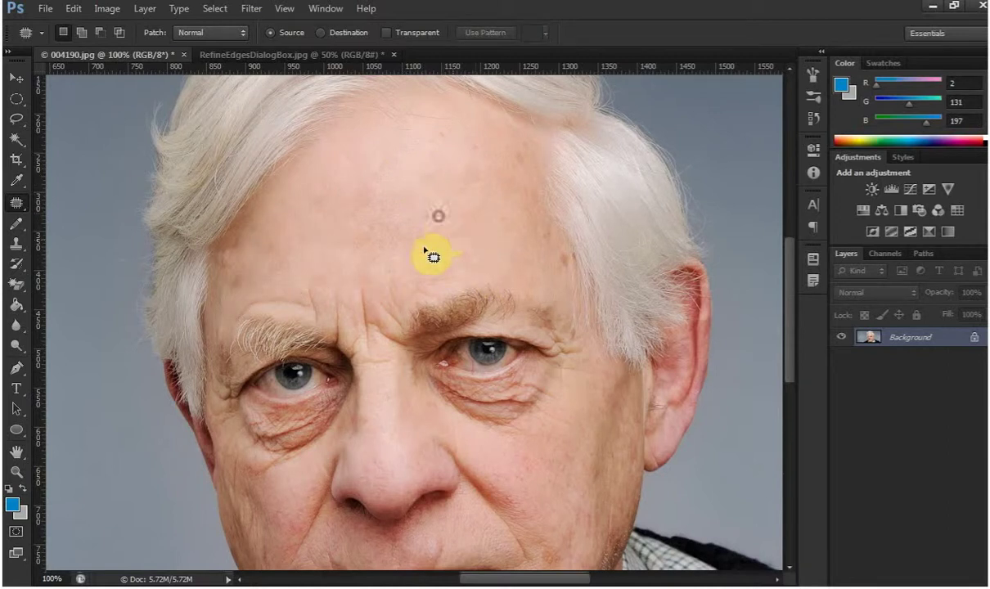
# - Patch a forehead spot, the frown line and the crease between the eyebrows
pyautogui.moveTo(433, 222)
pyautogui.mouseDown()
pyautogui.moveTo(442, 231)
pyautogui.moveTo(390, 227)
pyautogui.mouseUp()
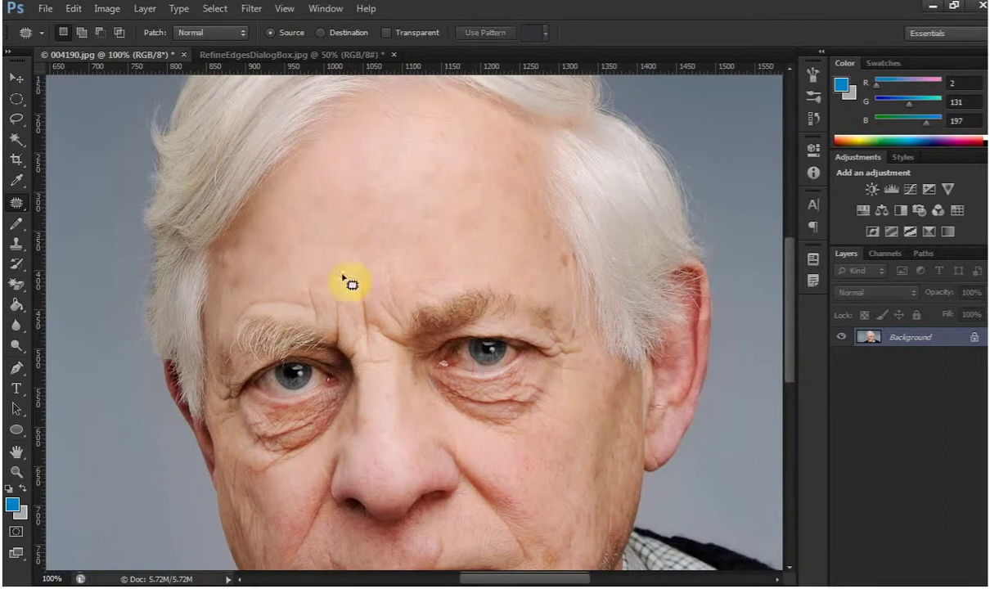
pyautogui.moveTo(265, 288)
pyautogui.mouseDown()
pyautogui.moveTo(234, 308)
pyautogui.moveTo(314, 326)
pyautogui.moveTo(281, 314)
pyautogui.mouseUp()
pyautogui.hotkey('ctrl', 'd')
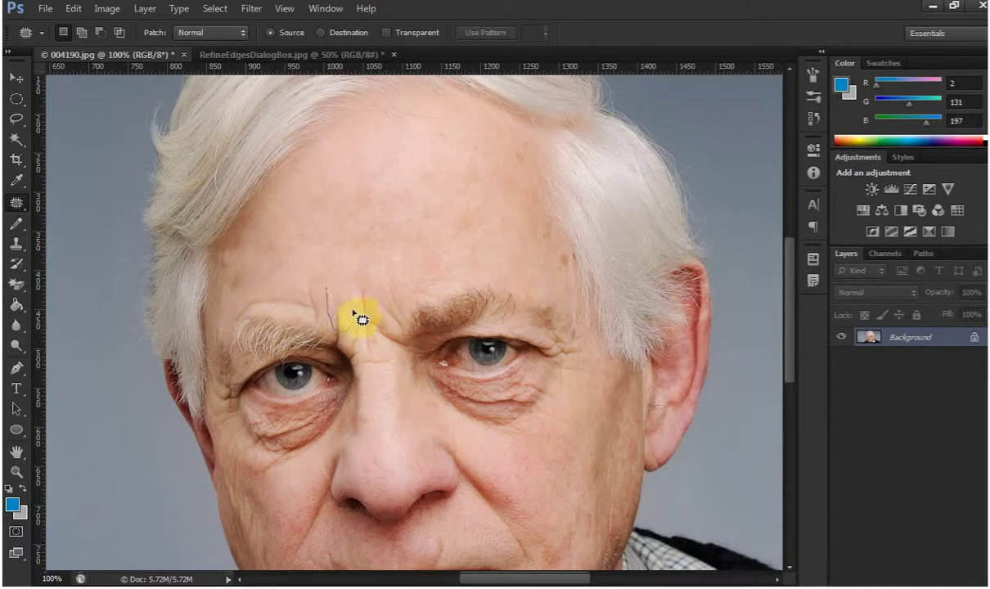
pyautogui.moveTo(330, 303); pyautogui.dragTo(338, 310)
pyautogui.moveTo(338, 311); pyautogui.dragTo(350, 252)
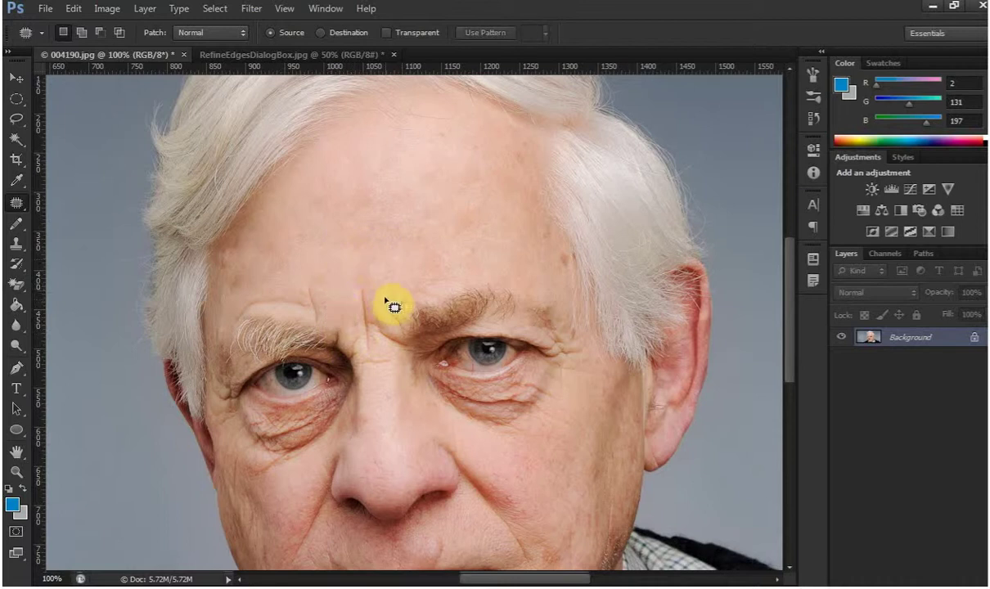
pyautogui.hotkey('ctrl', 'd')
pyautogui.click(16, 472)
# - Zoom to 200% and patch the frown lines between the brows with smooth forehead skin
pyautogui.click(369, 297)
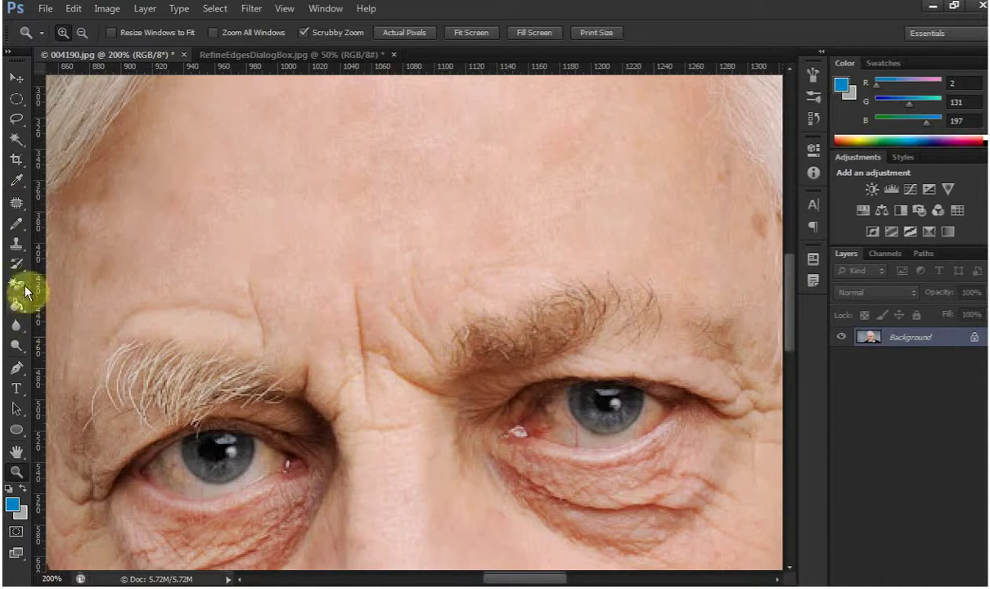
pyautogui.click(18, 205)
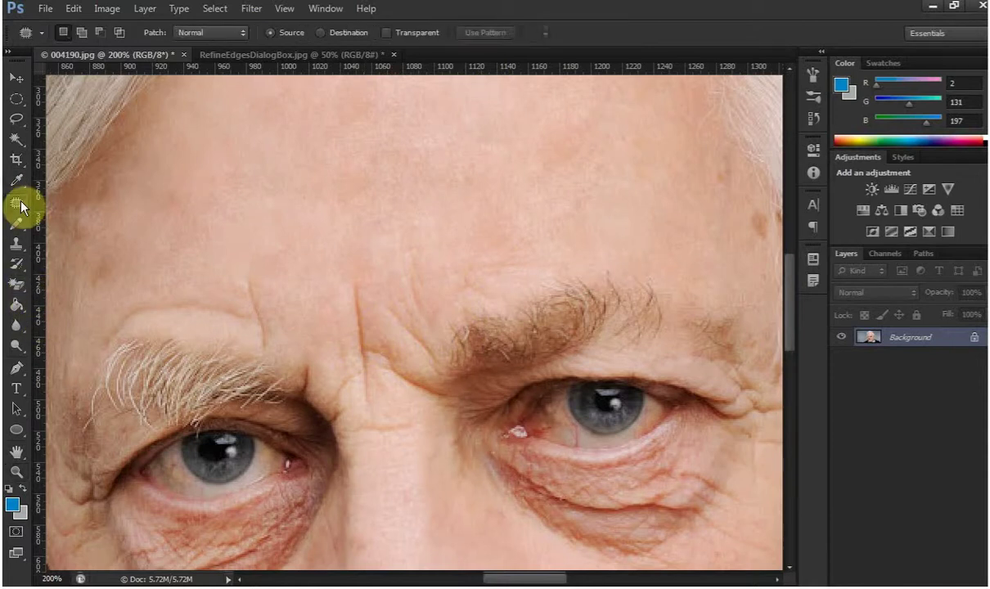
pyautogui.moveTo(312, 280); pyautogui.dragTo(326, 359)
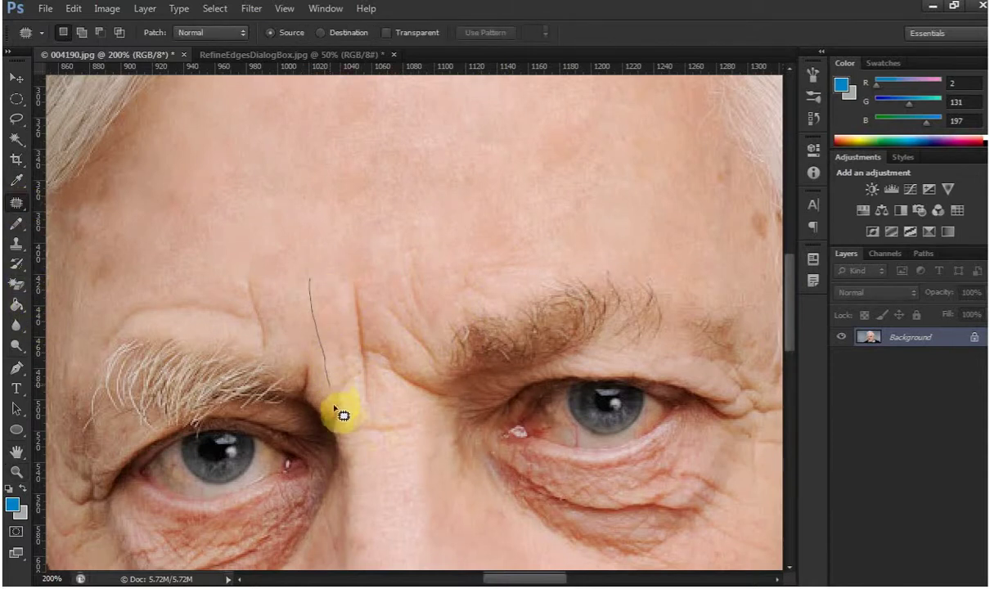
pyautogui.moveTo(394, 377)
pyautogui.mouseDown()
pyautogui.moveTo(314, 281)
pyautogui.moveTo(273, 173)
pyautogui.mouseUp()
pyautogui.hotkey('ctrl', 'd')
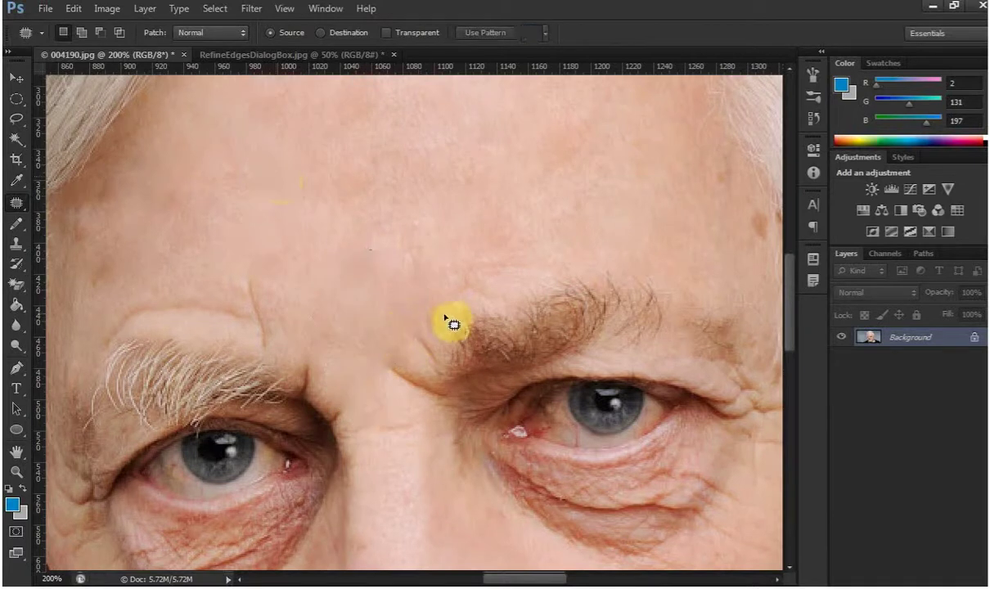
# - Patch the inner-brow crease with forehead skin, then move the view to the right-hand eye
pyautogui.moveTo(453, 318)
pyautogui.mouseDown()
pyautogui.moveTo(424, 400)
pyautogui.moveTo(448, 321)
pyautogui.moveTo(358, 227)
pyautogui.mouseUp()
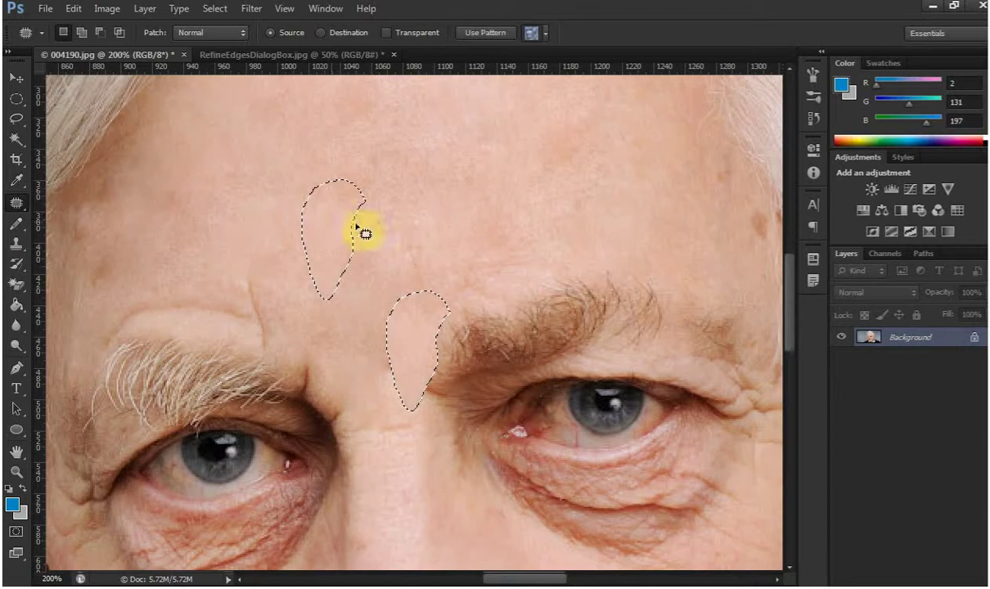
pyautogui.hotkey('ctrl', 'd')
pyautogui.moveTo(376, 326)
pyautogui.mouseDown()
pyautogui.moveTo(388, 409)
pyautogui.moveTo(378, 327)
pyautogui.moveTo(404, 247)
pyautogui.mouseUp()
pyautogui.hotkey('ctrl', 'd')
pyautogui.moveTo(448, 413)
pyautogui.mouseDown()
pyautogui.moveTo(448, 170)
pyautogui.moveTo(385, 161)
pyautogui.moveTo(376, 198)
pyautogui.moveTo(465, 368)
pyautogui.moveTo(309, 357)
pyautogui.mouseUp()
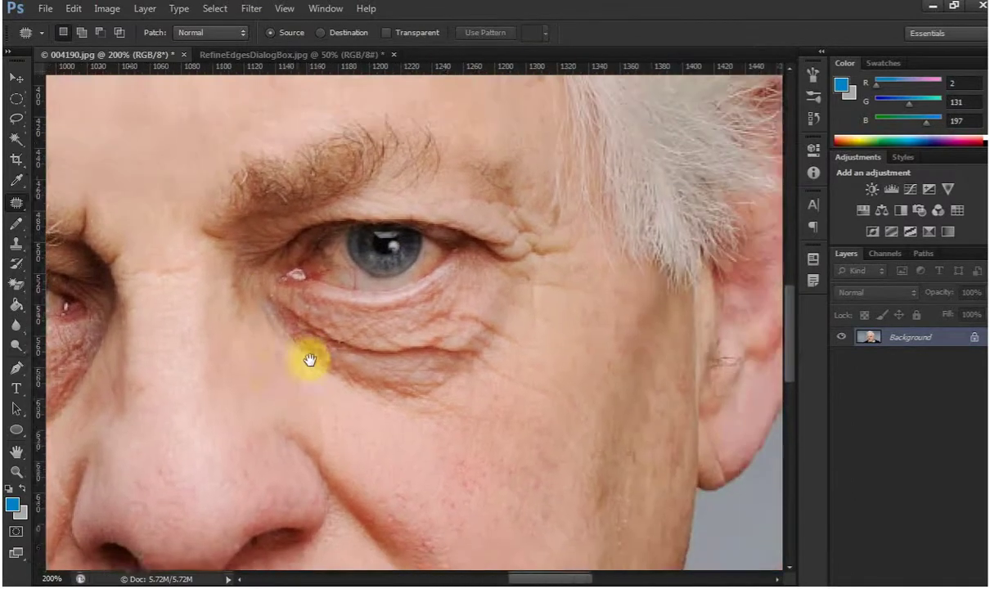
pyautogui.moveTo(464, 159)
pyautogui.mouseDown()
pyautogui.moveTo(420, 247)
pyautogui.moveTo(410, 382)
pyautogui.moveTo(424, 353)
pyautogui.moveTo(419, 362)
pyautogui.mouseUp()
pyautogui.click(16, 450)
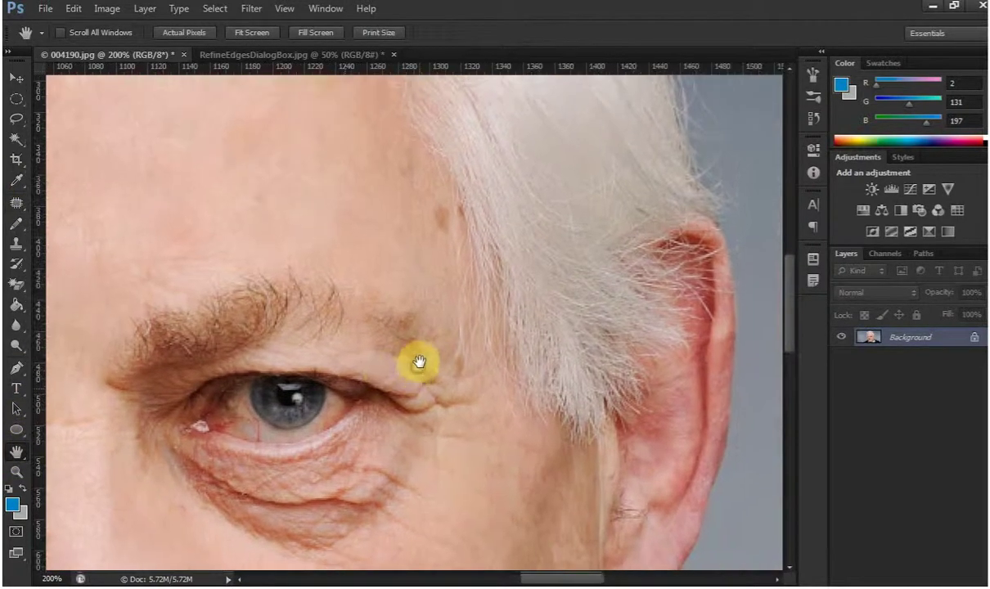
pyautogui.click(18, 207)
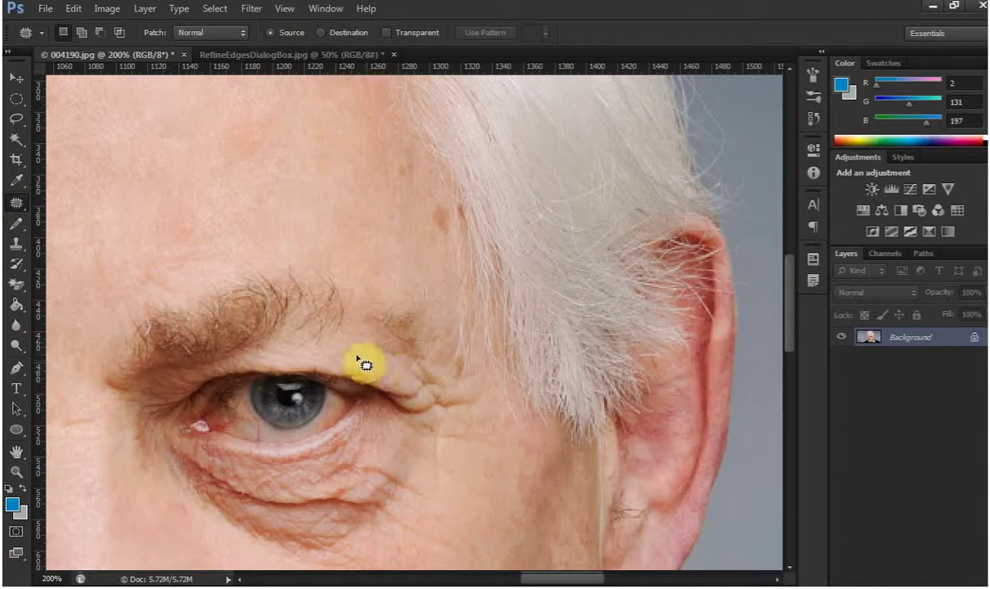
# - Patch the upper-eyelid wrinkles, outer eye corner and crow's feet with smoother skin
pyautogui.moveTo(339, 353)
pyautogui.mouseDown()
pyautogui.moveTo(411, 390)
pyautogui.moveTo(327, 250)
pyautogui.mouseUp()
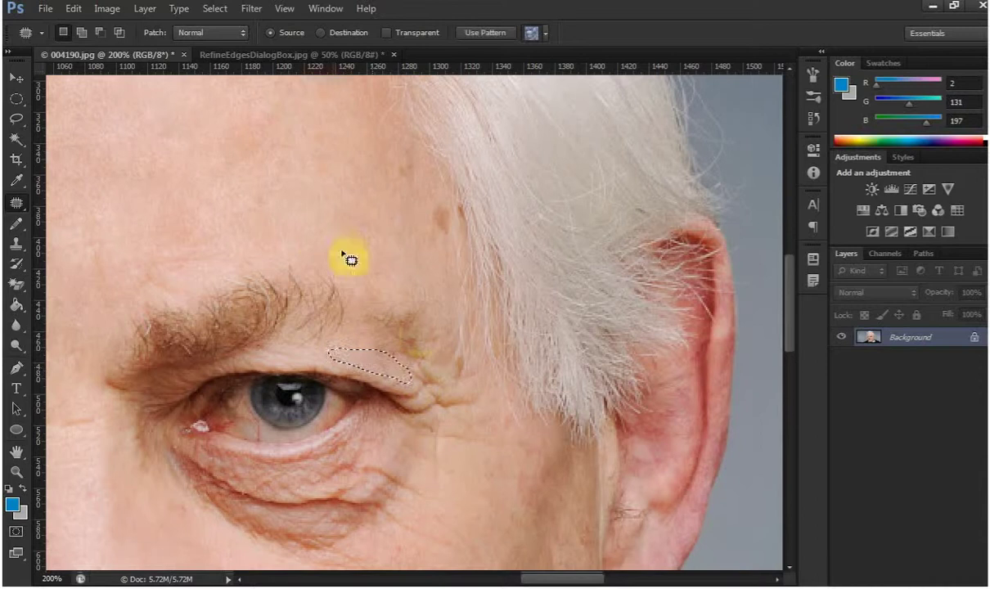
pyautogui.hotkey('ctrl', 'd')
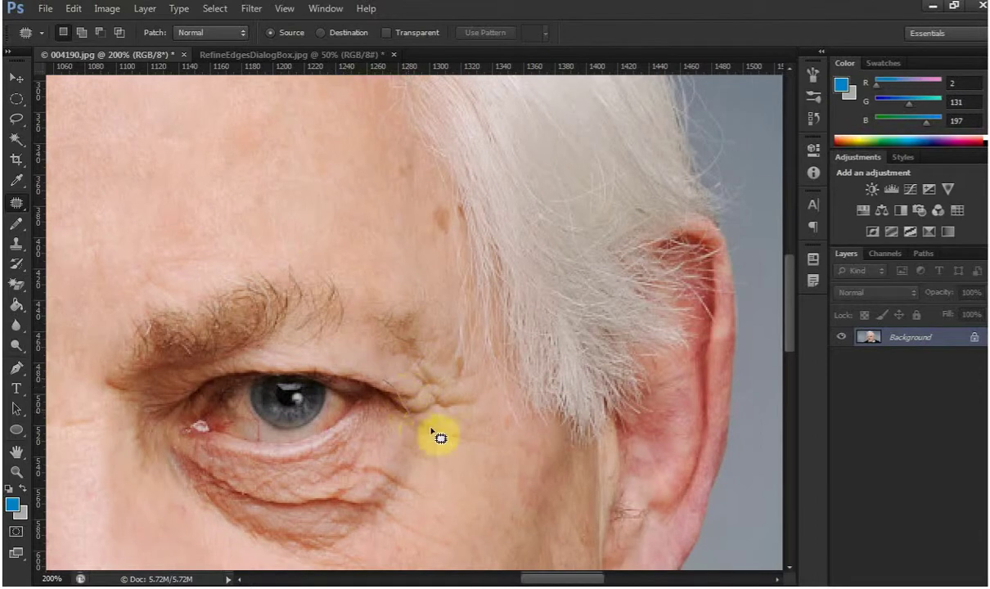
pyautogui.moveTo(401, 378)
pyautogui.mouseDown()
pyautogui.moveTo(420, 401)
pyautogui.moveTo(309, 205)
pyautogui.mouseUp()
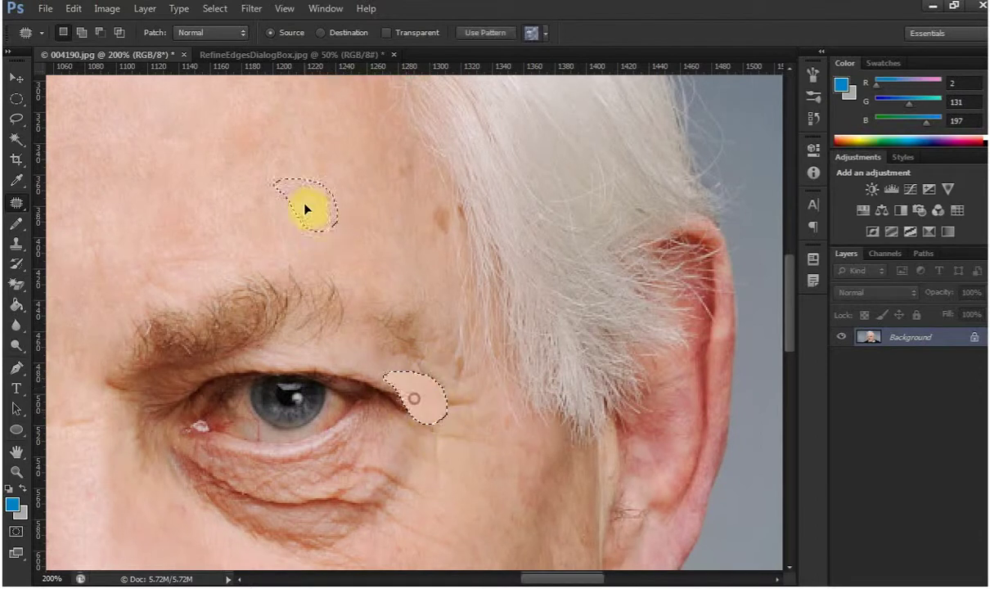
pyautogui.hotkey('ctrl', 'd')
pyautogui.moveTo(414, 367)
pyautogui.mouseDown()
pyautogui.moveTo(452, 386)
pyautogui.moveTo(417, 372)
pyautogui.mouseUp()
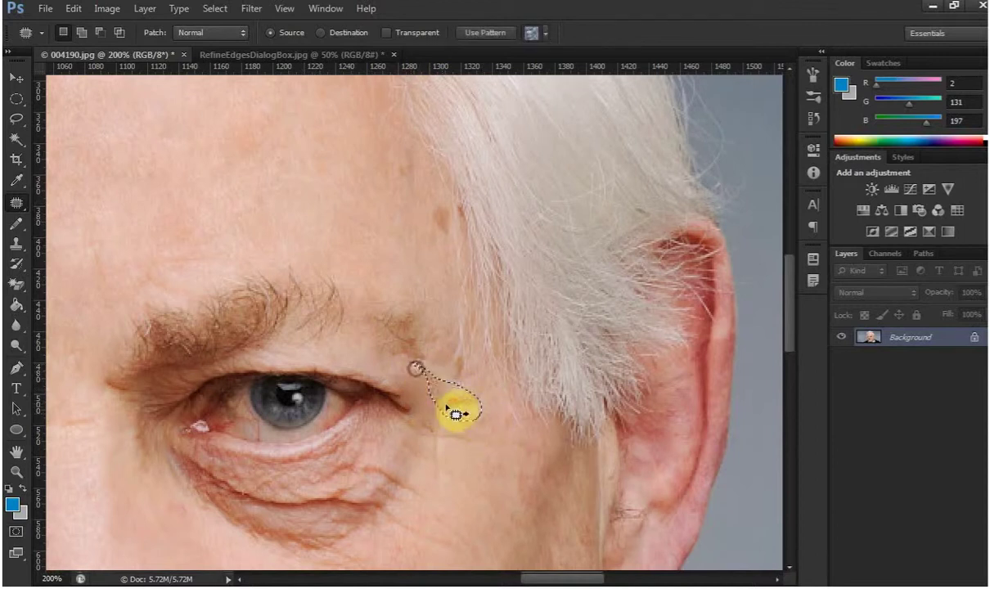
pyautogui.moveTo(457, 411); pyautogui.dragTo(423, 283)
pyautogui.hotkey('ctrl', 'd')
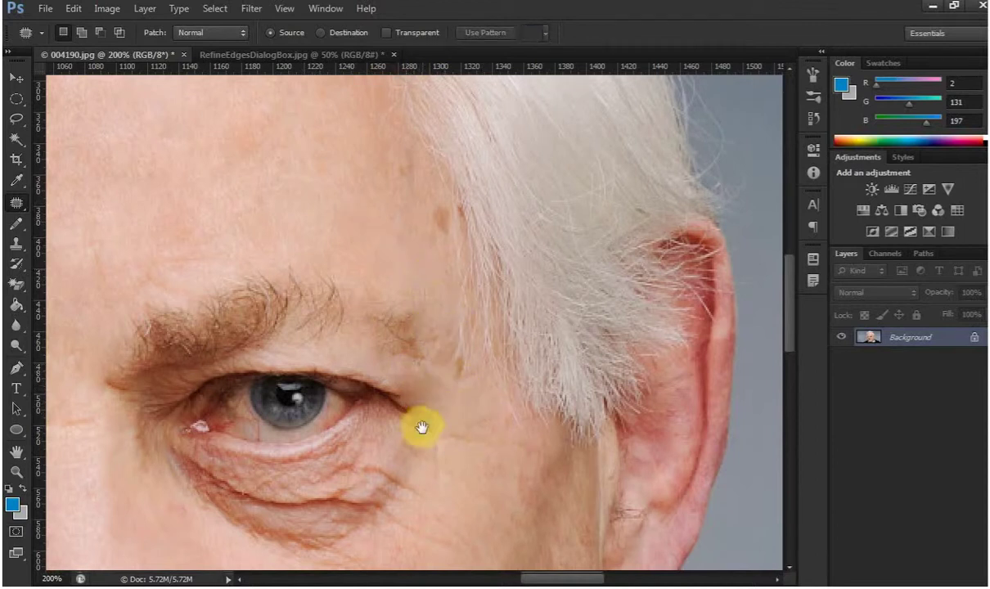
pyautogui.moveTo(419, 431); pyautogui.dragTo(467, 267)
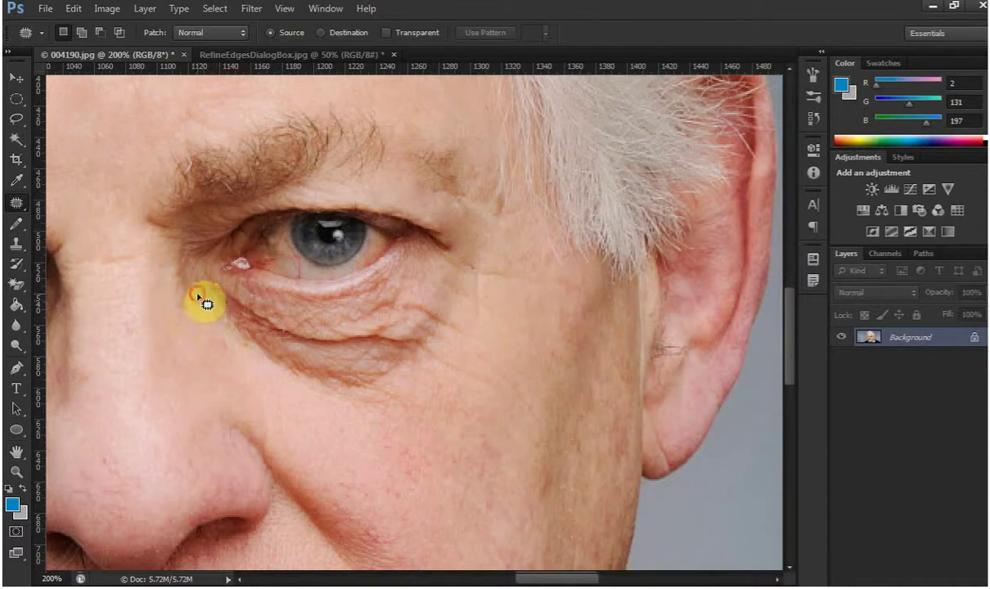
# - Patch the bag under the right-hand eye with cheek skin
pyautogui.moveTo(201, 296)
pyautogui.mouseDown()
pyautogui.moveTo(327, 349)
pyautogui.moveTo(413, 354)
pyautogui.mouseUp()
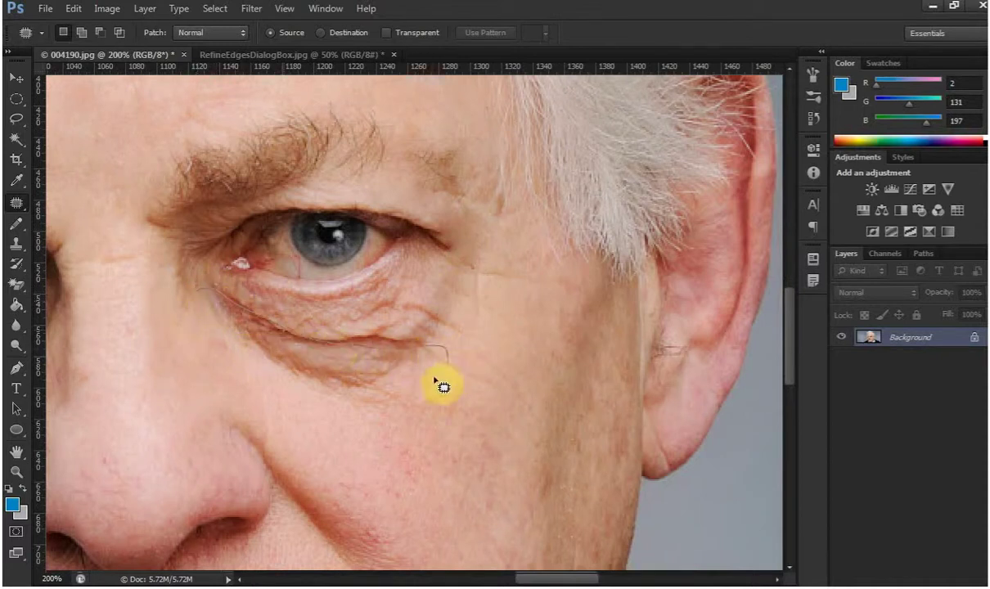
pyautogui.moveTo(441, 386)
pyautogui.mouseDown()
pyautogui.moveTo(325, 383)
pyautogui.moveTo(217, 318)
pyautogui.moveTo(205, 299)
pyautogui.mouseUp()
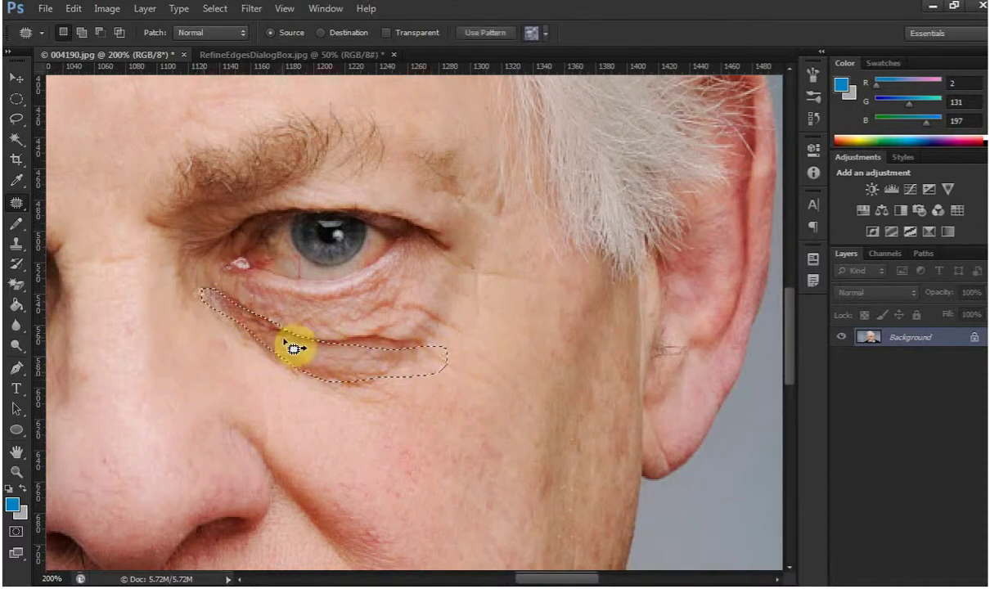
pyautogui.moveTo(293, 343); pyautogui.dragTo(299, 349)
pyautogui.hotkey('ctrl', 'd')
# - Patch the fold beneath the eye bag with clear cheek skin
pyautogui.moveTo(212, 310); pyautogui.dragTo(263, 362)
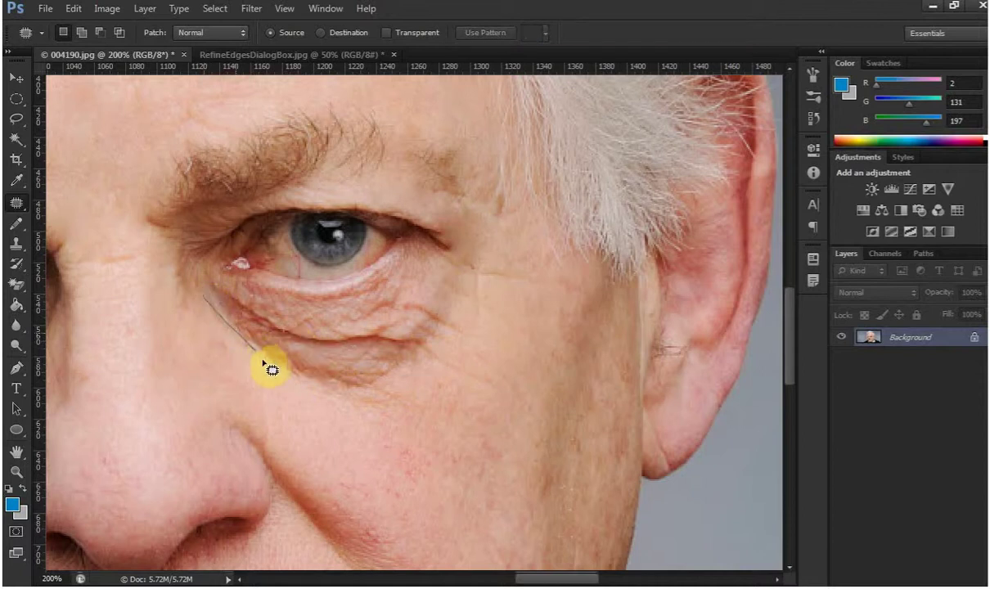
pyautogui.moveTo(377, 399)
pyautogui.mouseDown()
pyautogui.moveTo(436, 364)
pyautogui.moveTo(208, 299)
pyautogui.mouseUp()
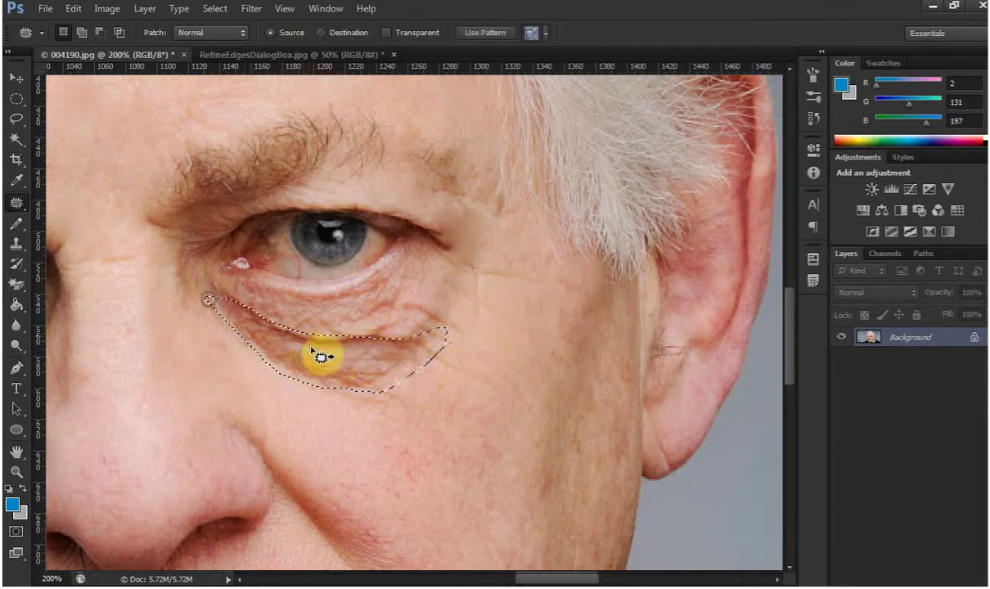
pyautogui.moveTo(321, 357); pyautogui.dragTo(337, 426)
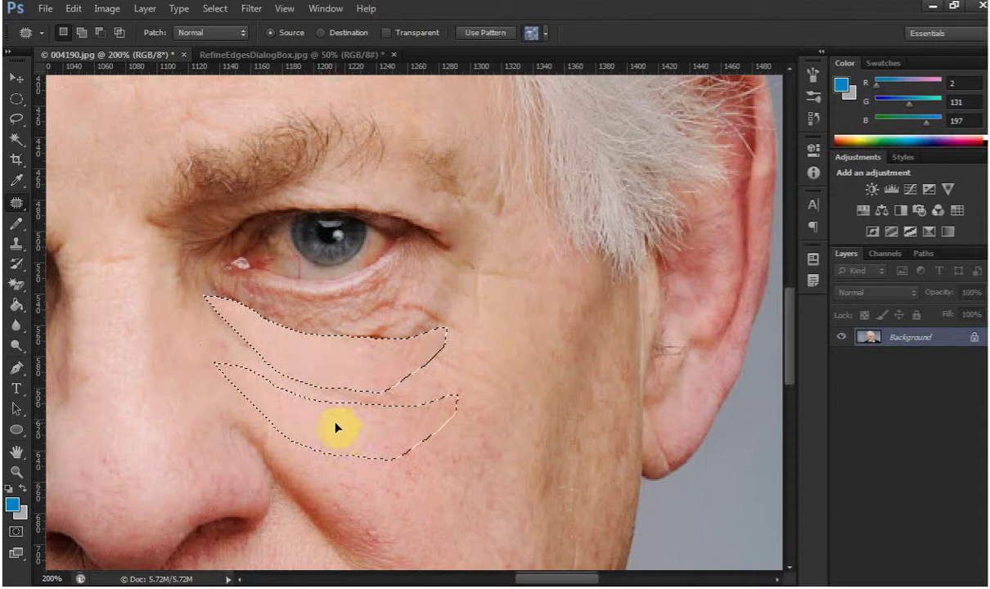
pyautogui.hotkey('ctrl', 'd')
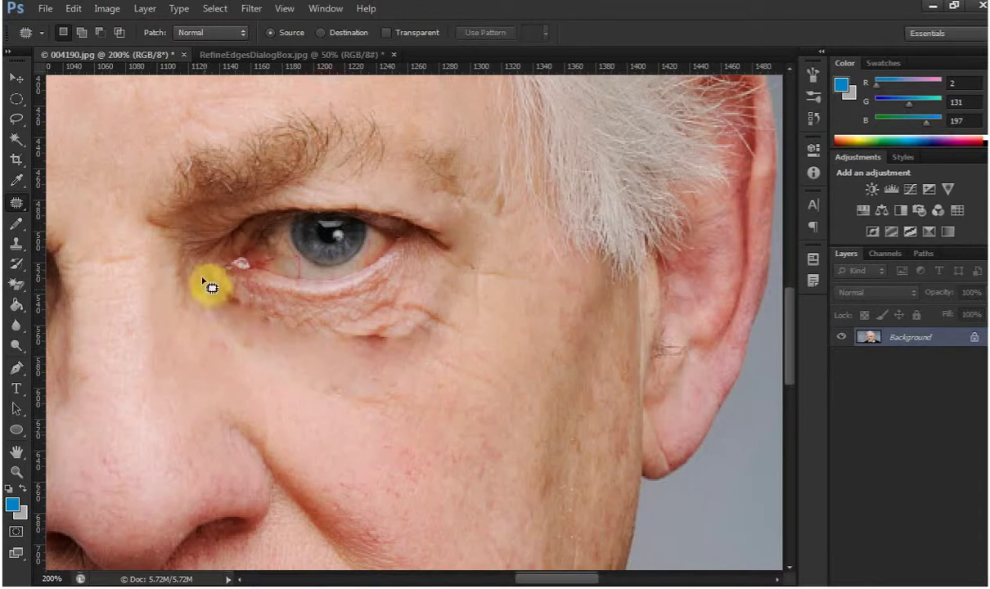
# - Patch the remaining lower-eyelid wrinkles and bags with cheek skin
pyautogui.moveTo(211, 281); pyautogui.dragTo(336, 312)
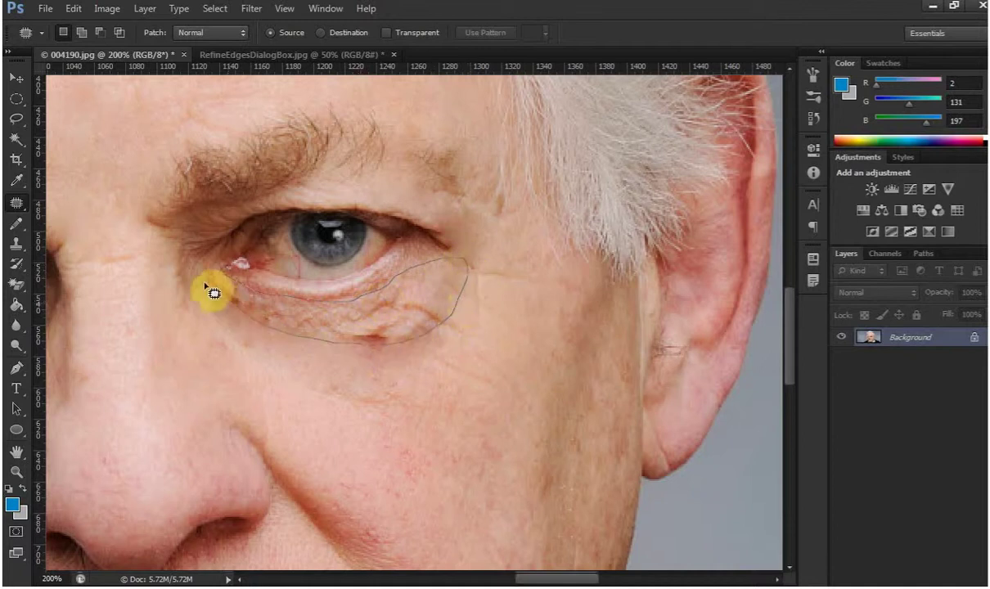
pyautogui.moveTo(470, 272); pyautogui.dragTo(211, 281)
pyautogui.moveTo(359, 321); pyautogui.dragTo(355, 404)
pyautogui.hotkey('ctrl', 'd')
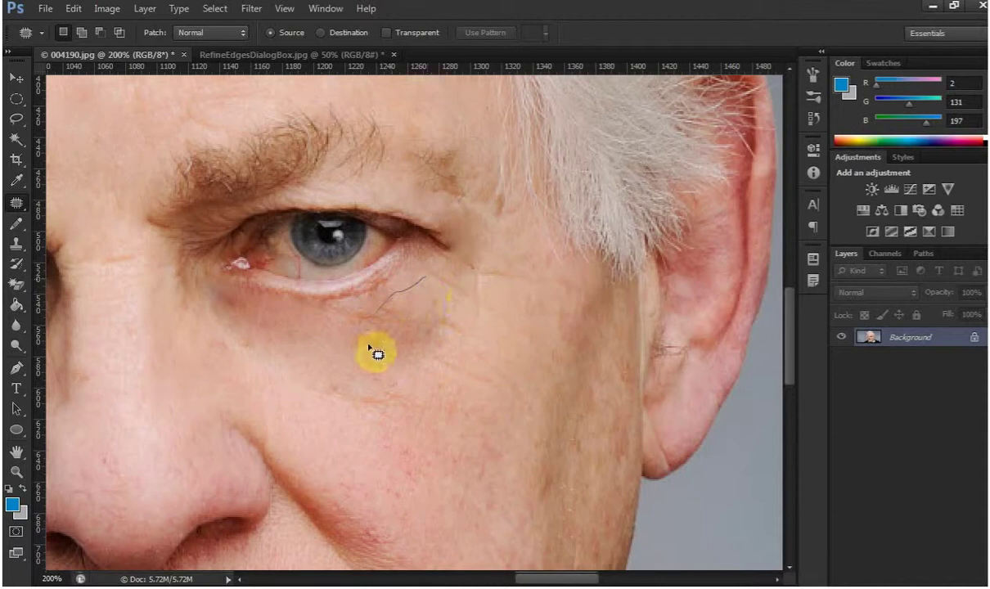
# - Patch the under-eye area, the ridge below the eye and the skin beside it with cheek skin
pyautogui.moveTo(419, 292)
pyautogui.mouseDown()
pyautogui.moveTo(438, 343)
pyautogui.moveTo(440, 451)
pyautogui.mouseUp()
pyautogui.hotkey('ctrl', 'd')
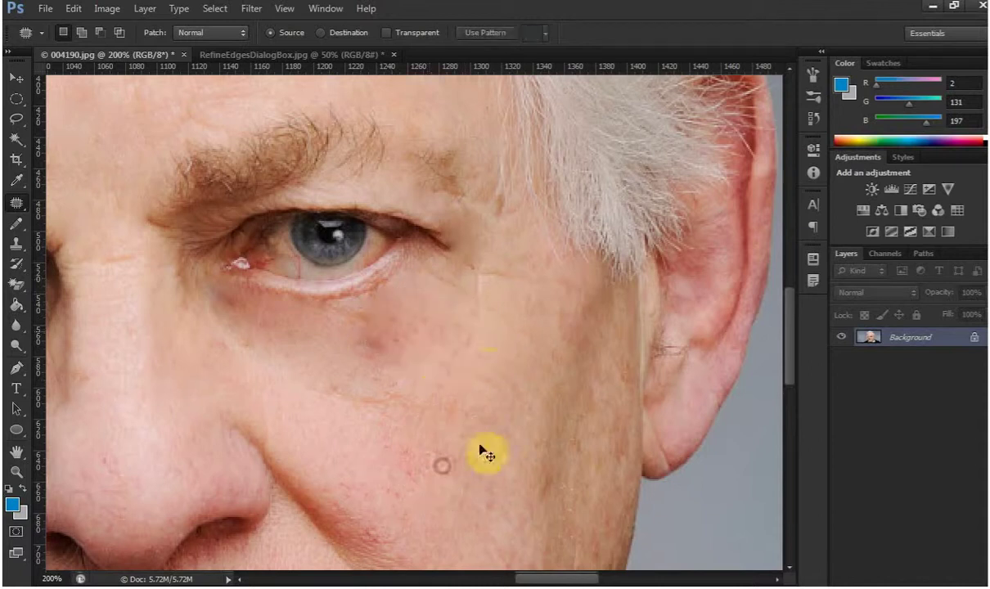
pyautogui.moveTo(430, 267)
pyautogui.mouseDown()
pyautogui.moveTo(473, 286)
pyautogui.moveTo(452, 283)
pyautogui.mouseUp()
pyautogui.moveTo(470, 298)
pyautogui.mouseDown()
pyautogui.moveTo(409, 382)
pyautogui.moveTo(430, 389)
pyautogui.mouseUp()
pyautogui.hotkey('ctrl', 'd')
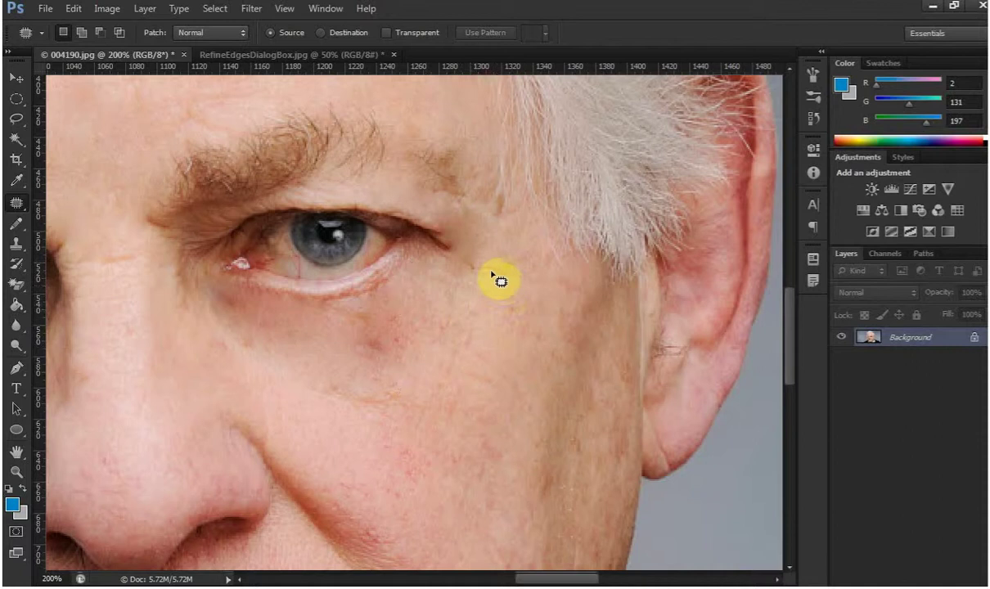
pyautogui.moveTo(464, 281)
pyautogui.mouseDown()
pyautogui.moveTo(530, 294)
pyautogui.moveTo(414, 407)
pyautogui.moveTo(335, 388)
pyautogui.moveTo(404, 414)
pyautogui.moveTo(254, 378)
pyautogui.moveTo(236, 390)
pyautogui.mouseUp()
pyautogui.hotkey('ctrl', 'd')
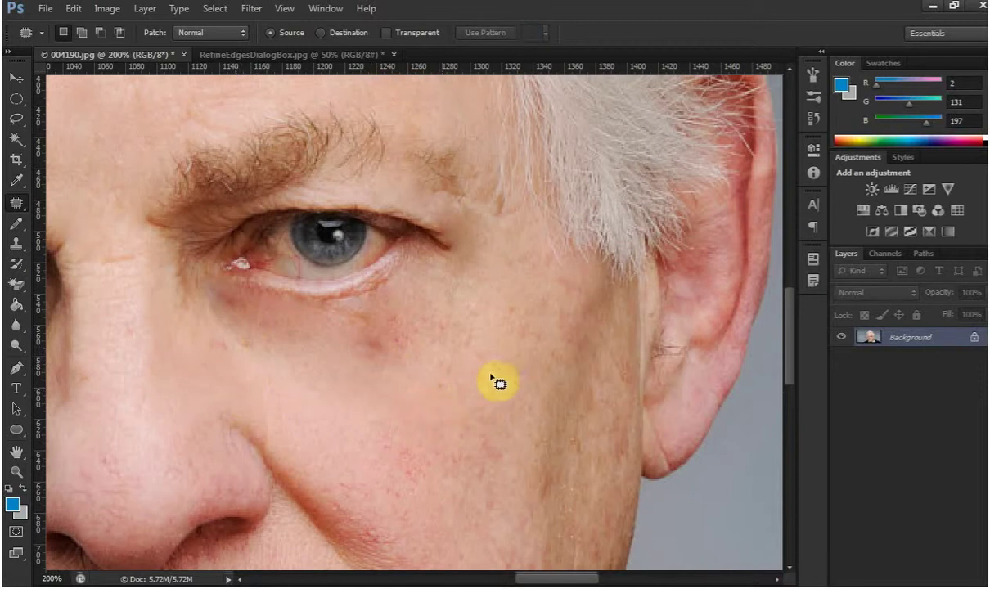
# - Patch the wrinkled cheek area and wrinkle below the eye with clean nearby skin
pyautogui.moveTo(443, 322); pyautogui.dragTo(540, 427)
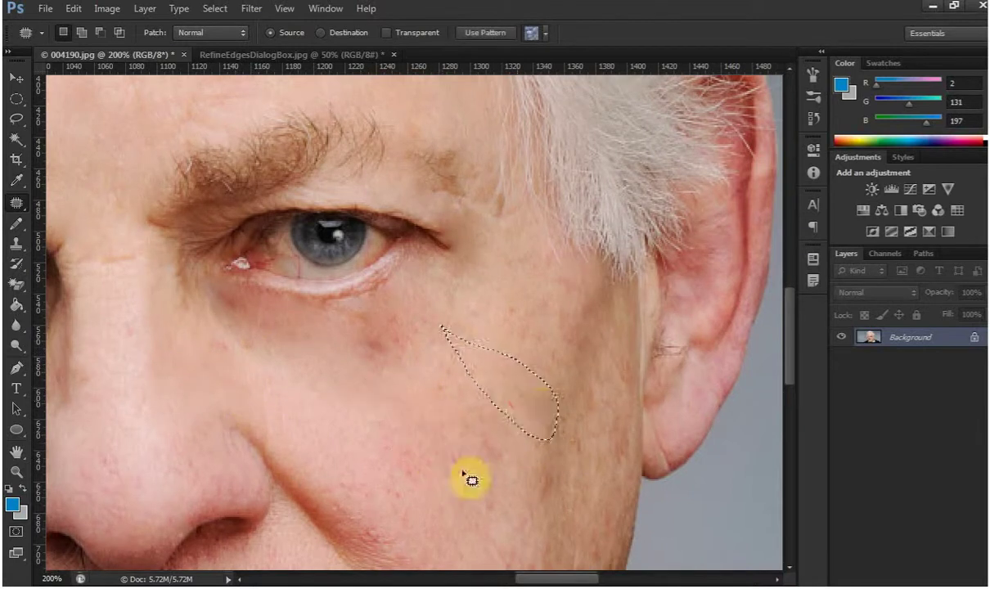
pyautogui.hotkey('ctrl', 'd')
pyautogui.moveTo(519, 296)
pyautogui.mouseDown()
pyautogui.moveTo(513, 333)
pyautogui.moveTo(568, 372)
pyautogui.moveTo(433, 413)
pyautogui.mouseUp()
pyautogui.hotkey('ctrl', 'd')
pyautogui.moveTo(466, 448); pyautogui.dragTo(510, 370)
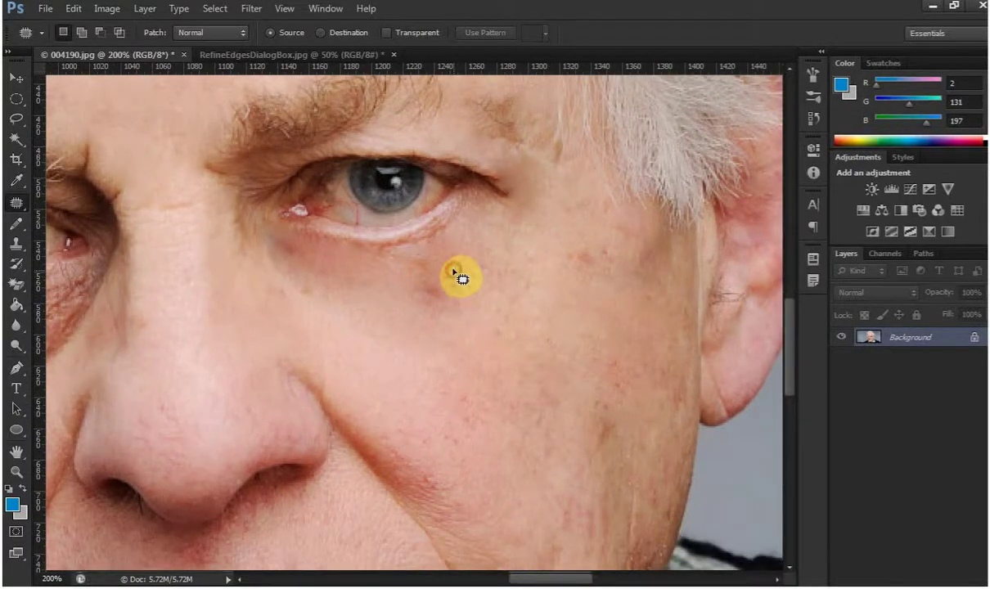
pyautogui.moveTo(458, 277)
pyautogui.mouseDown()
pyautogui.moveTo(511, 296)
pyautogui.moveTo(406, 377)
pyautogui.moveTo(489, 379)
pyautogui.moveTo(497, 413)
pyautogui.mouseUp()
pyautogui.moveTo(497, 413)
pyautogui.mouseDown()
pyautogui.moveTo(424, 388)
pyautogui.moveTo(453, 479)
pyautogui.moveTo(397, 431)
pyautogui.moveTo(395, 347)
pyautogui.mouseUp()
pyautogui.hotkey('ctrl', 'd')
# - Smooth the lower-cheek crease and another cheek wrinkle with nearby clean skin
pyautogui.moveTo(370, 418)
pyautogui.mouseDown()
pyautogui.moveTo(396, 406)
pyautogui.moveTo(414, 457)
pyautogui.moveTo(441, 357)
pyautogui.moveTo(420, 349)
pyautogui.mouseUp()
pyautogui.hotkey('ctrl', 'd')
pyautogui.moveTo(478, 291); pyautogui.dragTo(484, 287)
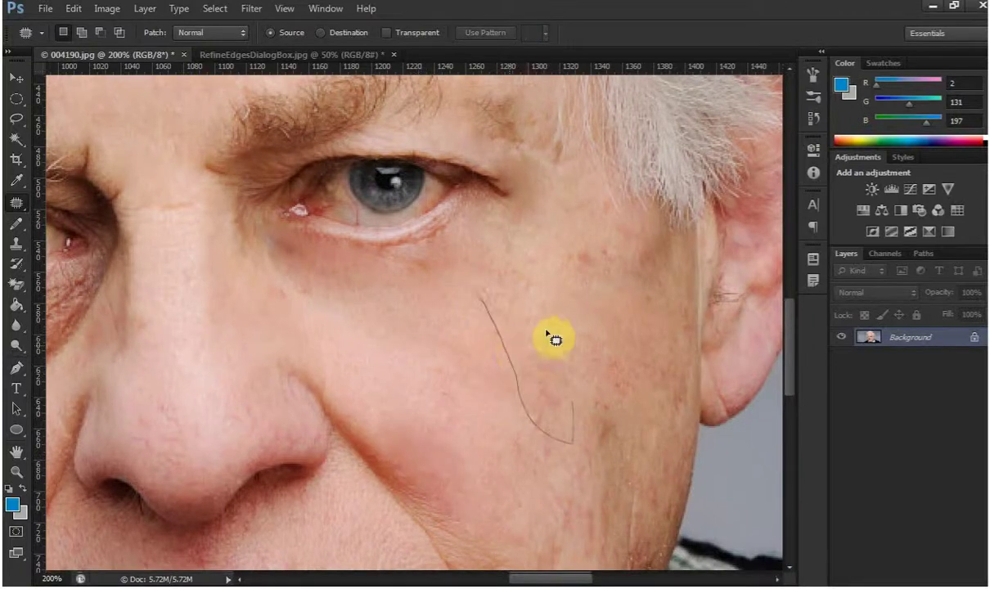
pyautogui.moveTo(514, 323)
pyautogui.mouseDown()
pyautogui.moveTo(464, 352)
pyautogui.moveTo(451, 346)
pyautogui.mouseUp()
pyautogui.hotkey('ctrl', 'd')
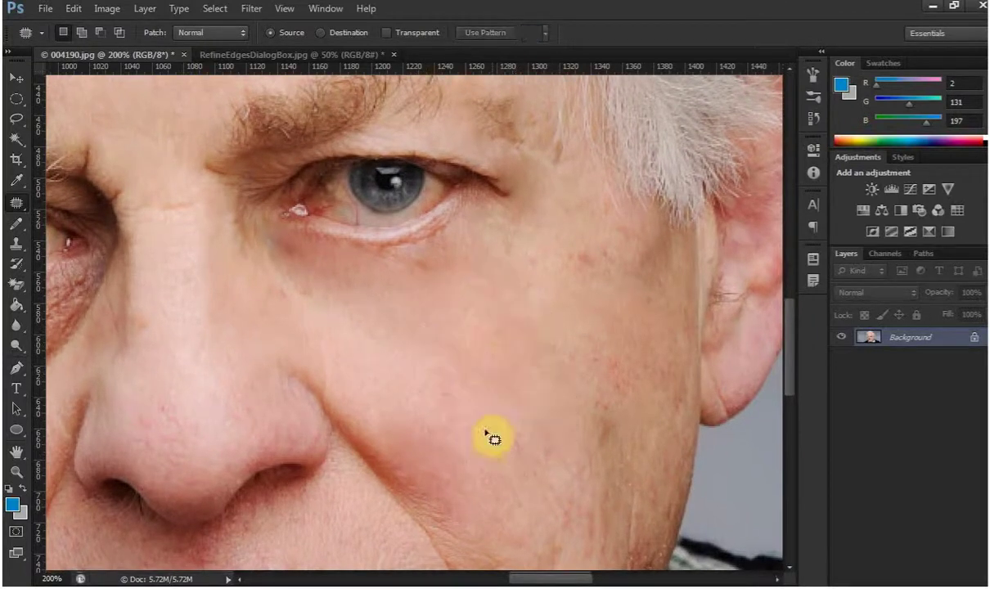
pyautogui.moveTo(491, 436); pyautogui.dragTo(446, 337)
# - Patch the crease running down from the nose with clean skin above
pyautogui.moveTo(353, 327); pyautogui.dragTo(480, 457)
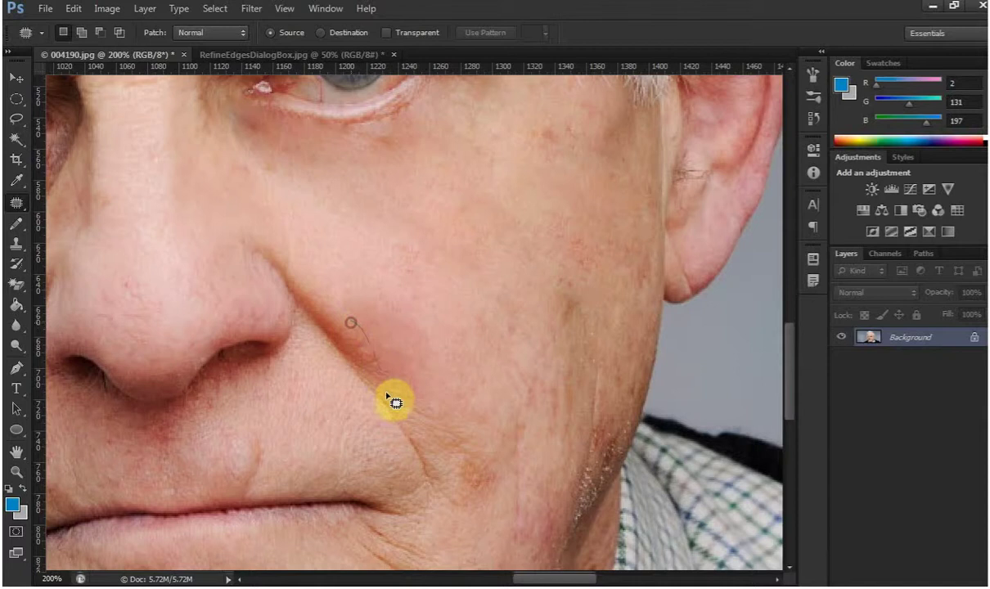
pyautogui.moveTo(378, 334); pyautogui.dragTo(360, 324)
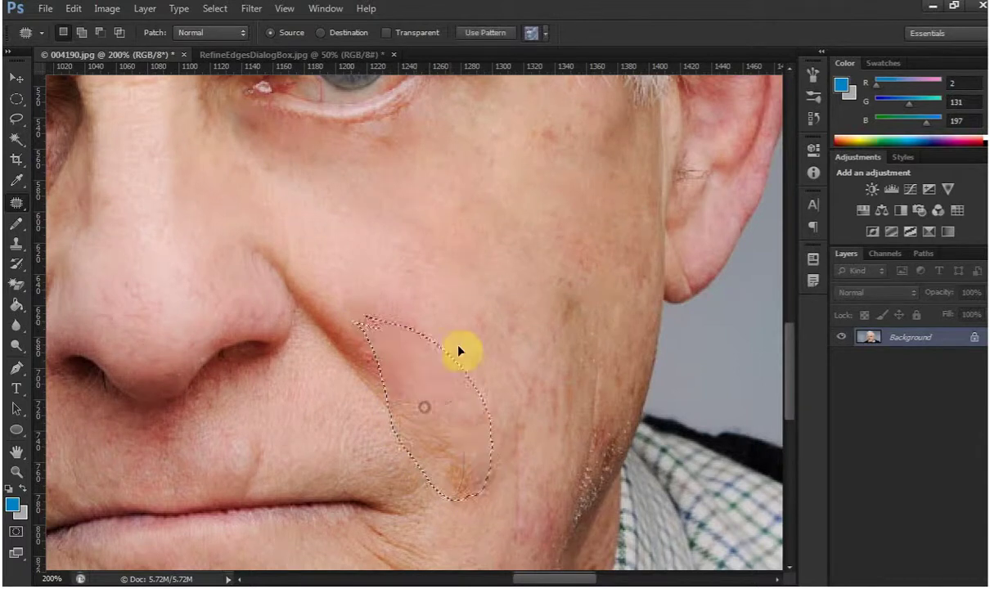
pyautogui.moveTo(432, 326); pyautogui.dragTo(428, 258)
pyautogui.click(468, 387)
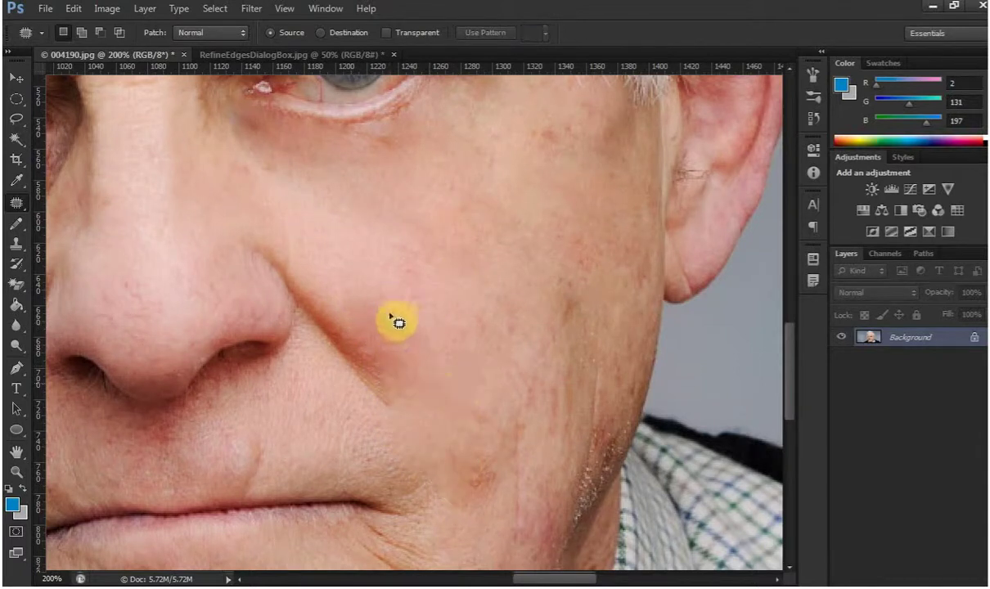
# - Patch another lower-cheek wrinkle toward the ear with clean skin
pyautogui.moveTo(464, 369)
pyautogui.mouseDown()
pyautogui.moveTo(504, 464)
pyautogui.moveTo(536, 409)
pyautogui.moveTo(411, 318)
pyautogui.mouseUp()
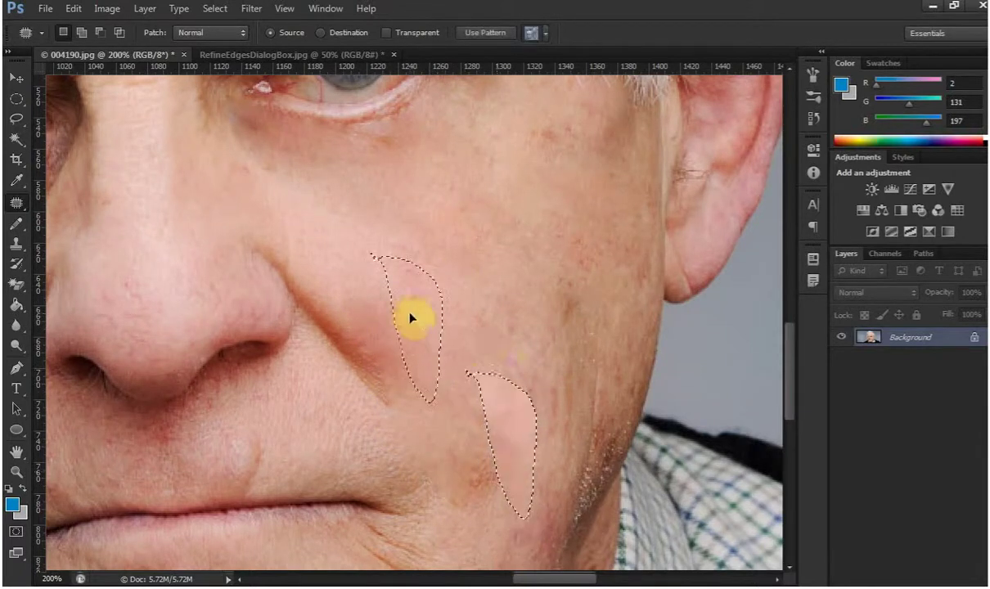
pyautogui.click(506, 350)
pyautogui.moveTo(506, 349); pyautogui.dragTo(414, 364)
pyautogui.moveTo(483, 349)
pyautogui.mouseDown()
pyautogui.moveTo(498, 479)
pyautogui.moveTo(464, 328)
pyautogui.moveTo(469, 344)
pyautogui.mouseUp()
pyautogui.hotkey('ctrl', 'd')
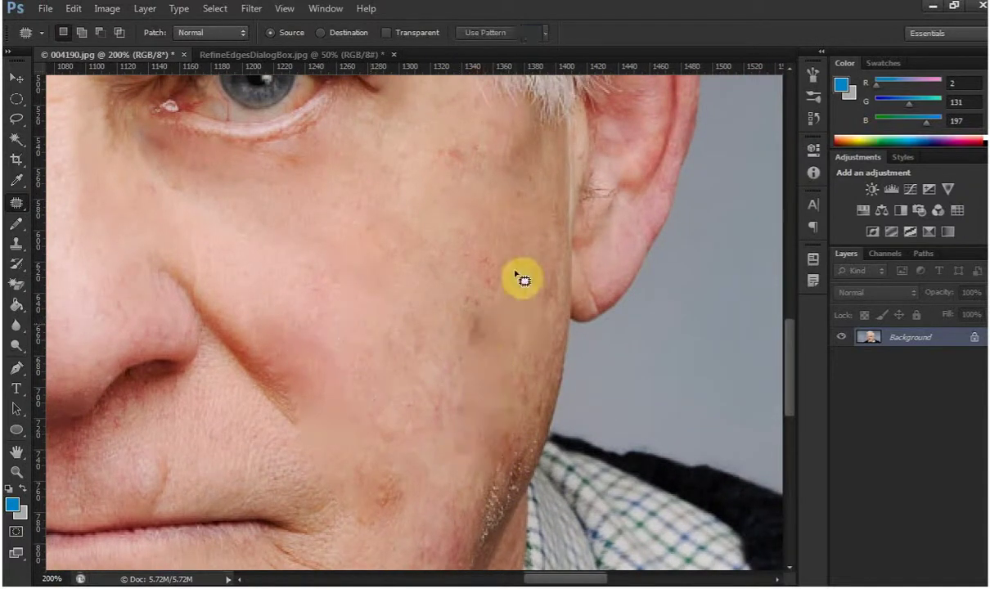
# - Patch the wrinkles along the cheek edge and a blemish high on the cheek
pyautogui.moveTo(523, 243); pyautogui.dragTo(522, 245)
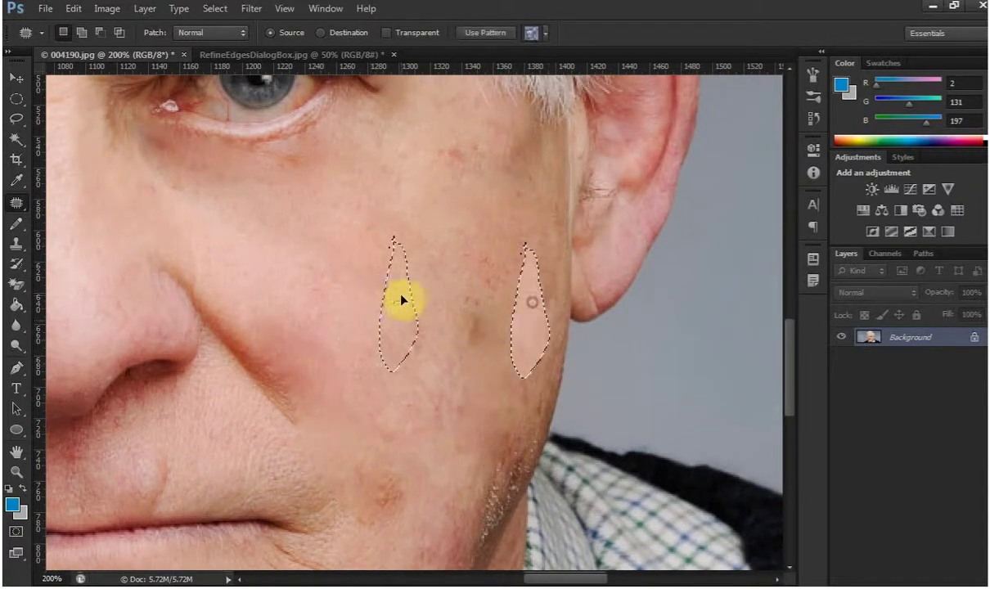
pyautogui.moveTo(531, 311); pyautogui.dragTo(379, 292)
pyautogui.moveTo(438, 227); pyautogui.dragTo(436, 231)
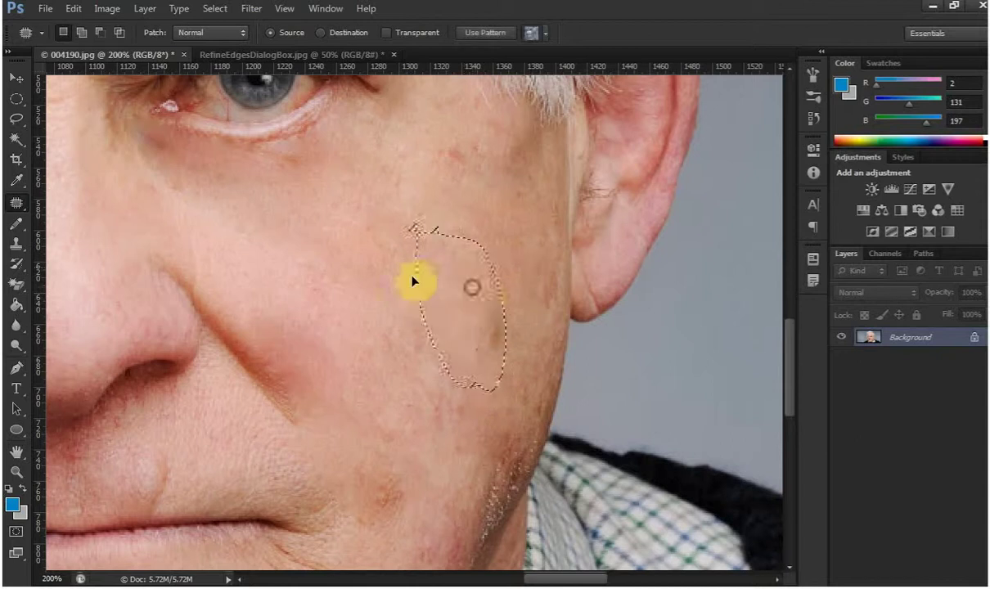
pyautogui.moveTo(413, 281); pyautogui.dragTo(450, 283)
pyautogui.hotkey('ctrl', 'd')
pyautogui.moveTo(474, 154); pyautogui.dragTo(480, 168)
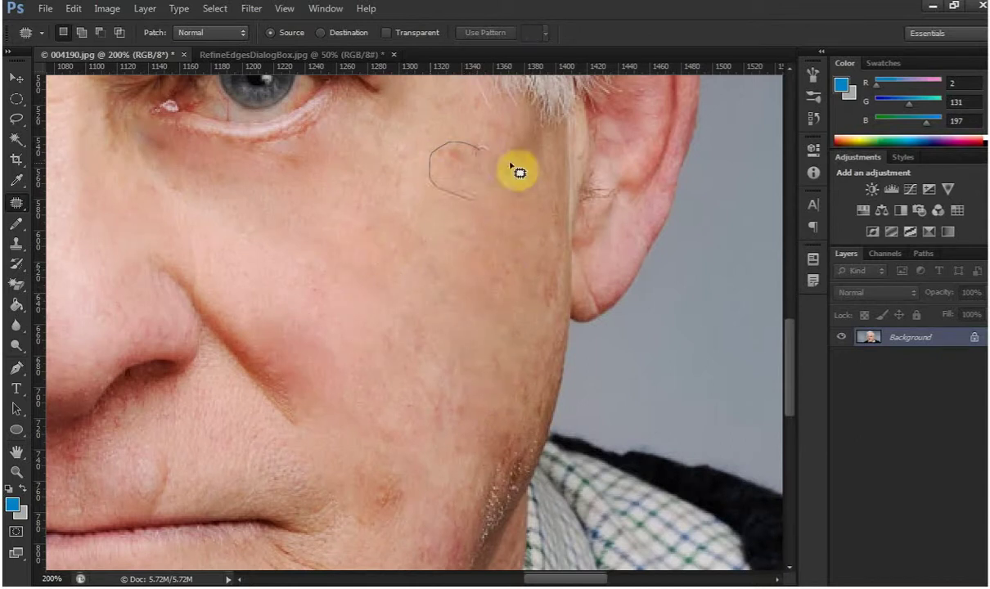
pyautogui.moveTo(428, 208); pyautogui.dragTo(434, 226)
pyautogui.hotkey('ctrl', 'd')
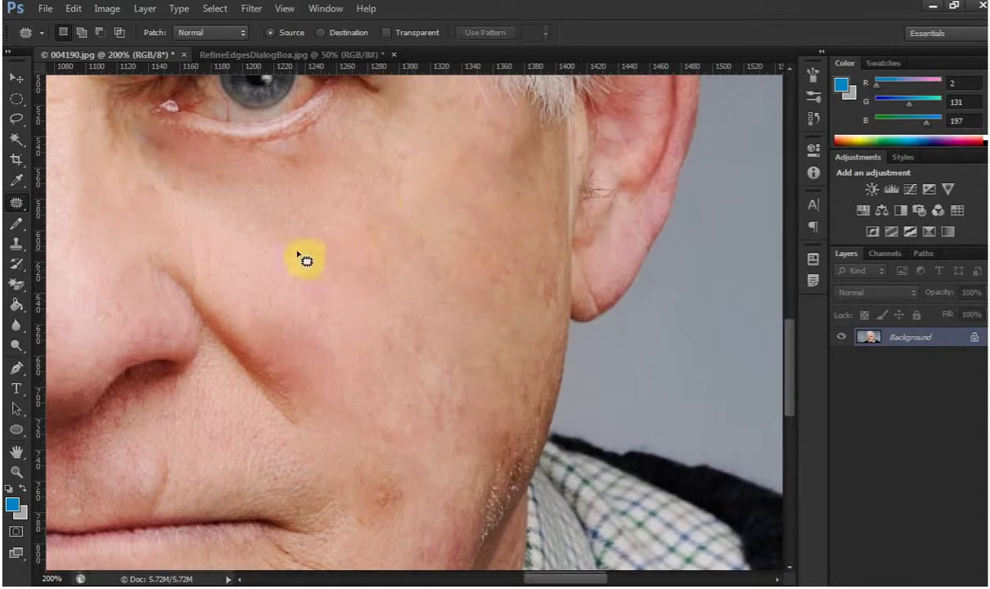
# - Patch a rough cheek area and two spots on the lower cheek with clean skin
pyautogui.moveTo(302, 260)
pyautogui.mouseDown()
pyautogui.moveTo(463, 360)
pyautogui.moveTo(305, 263)
pyautogui.mouseUp()
pyautogui.moveTo(415, 303); pyautogui.dragTo(475, 225)
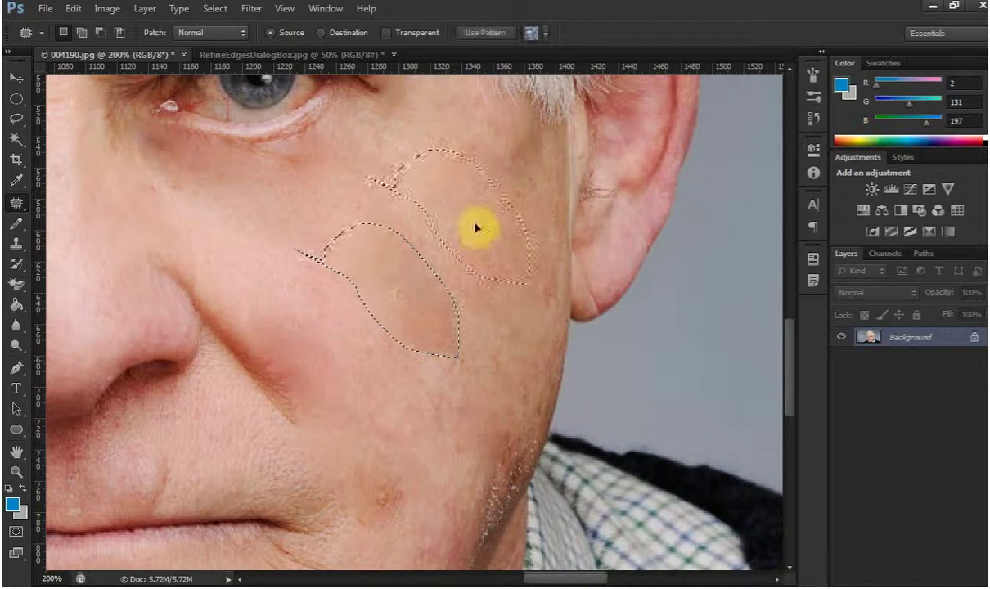
pyautogui.hotkey('ctrl', 'd')
pyautogui.moveTo(464, 395); pyautogui.dragTo(404, 303)
pyautogui.moveTo(365, 270)
pyautogui.mouseDown()
pyautogui.moveTo(389, 252)
pyautogui.moveTo(283, 181)
pyautogui.mouseUp()
pyautogui.hotkey('ctrl', 'd')
pyautogui.moveTo(335, 347); pyautogui.dragTo(342, 409)
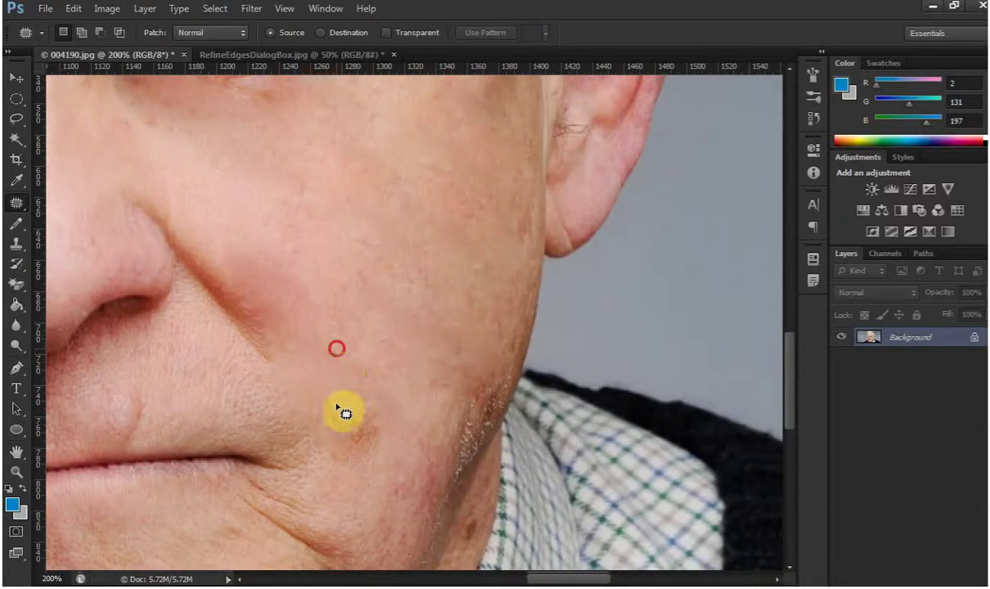
pyautogui.moveTo(358, 372); pyautogui.dragTo(342, 352)
pyautogui.moveTo(372, 393); pyautogui.dragTo(327, 197)
pyautogui.hotkey('ctrl', 'd')
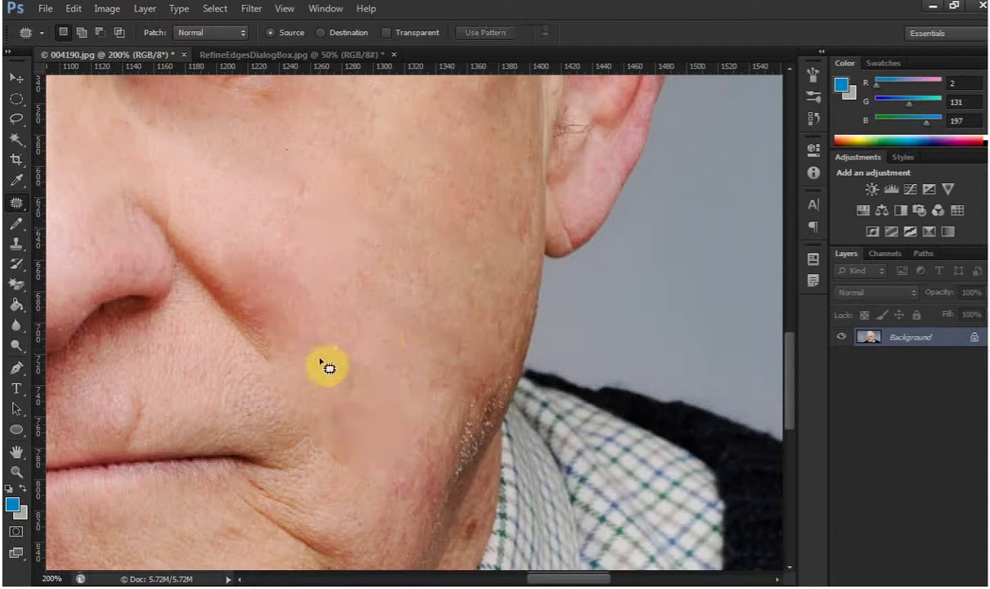
# - Patch the lower cheek near the jaw and the area near the ear with upper-cheek skin
pyautogui.moveTo(325, 389); pyautogui.dragTo(349, 384)
pyautogui.moveTo(372, 431)
pyautogui.mouseDown()
pyautogui.moveTo(425, 344)
pyautogui.moveTo(405, 327)
pyautogui.mouseUp()
pyautogui.hotkey('ctrl', 'd')
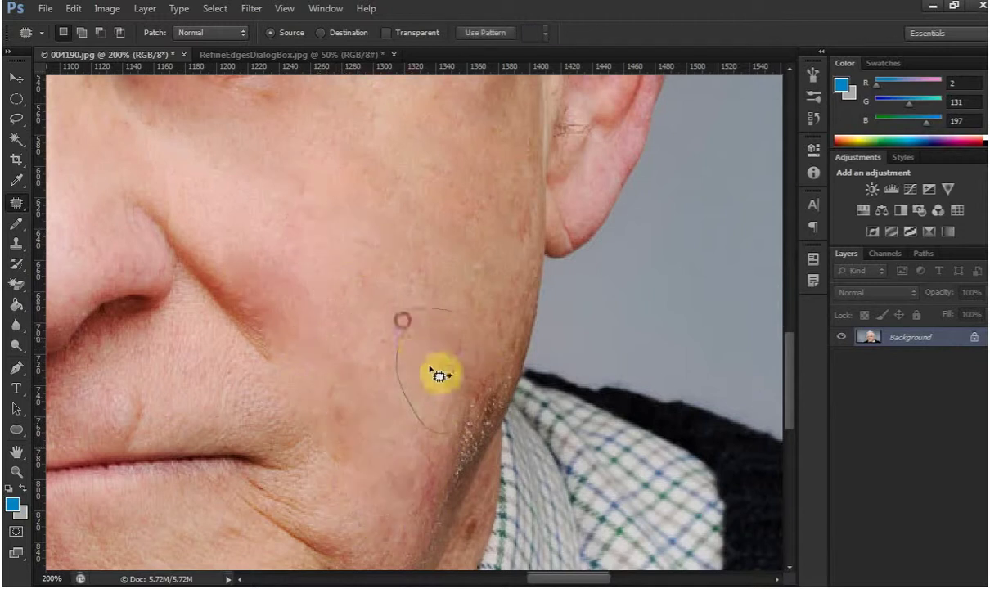
pyautogui.moveTo(429, 366); pyautogui.dragTo(319, 246)
pyautogui.hotkey('ctrl', 'd')
pyautogui.moveTo(432, 247)
pyautogui.mouseDown()
pyautogui.moveTo(467, 319)
pyautogui.moveTo(393, 248)
pyautogui.moveTo(403, 247)
pyautogui.mouseUp()
pyautogui.hotkey('ctrl', 'd')
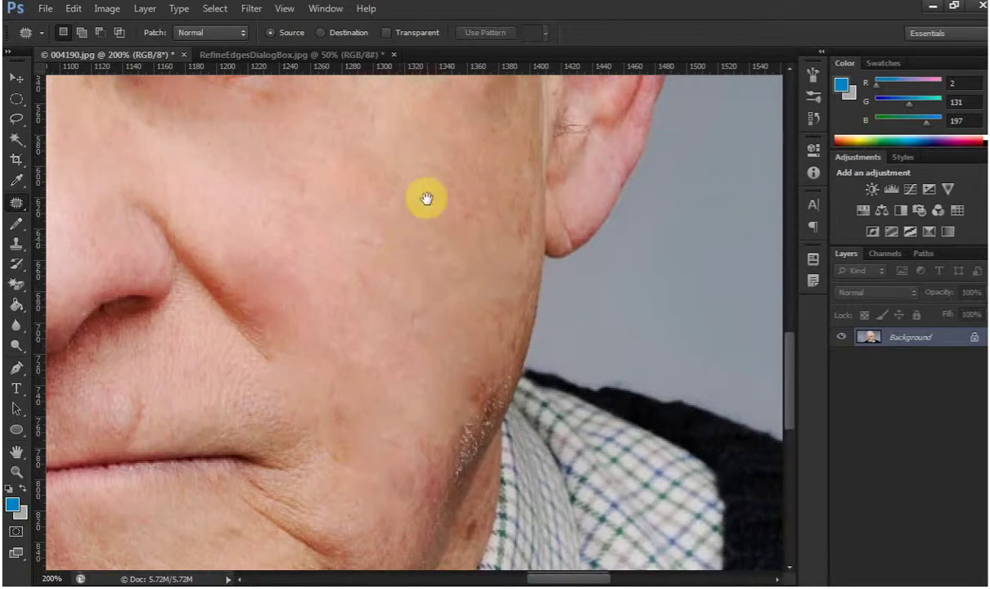
pyautogui.moveTo(426, 198); pyautogui.dragTo(362, 371)
# - Patch the wrinkles under the eye, below the brow and on the eyelid with clean skin
pyautogui.moveTo(425, 254)
pyautogui.mouseDown()
pyautogui.moveTo(531, 323)
pyautogui.moveTo(552, 293)
pyautogui.moveTo(531, 230)
pyautogui.mouseUp()
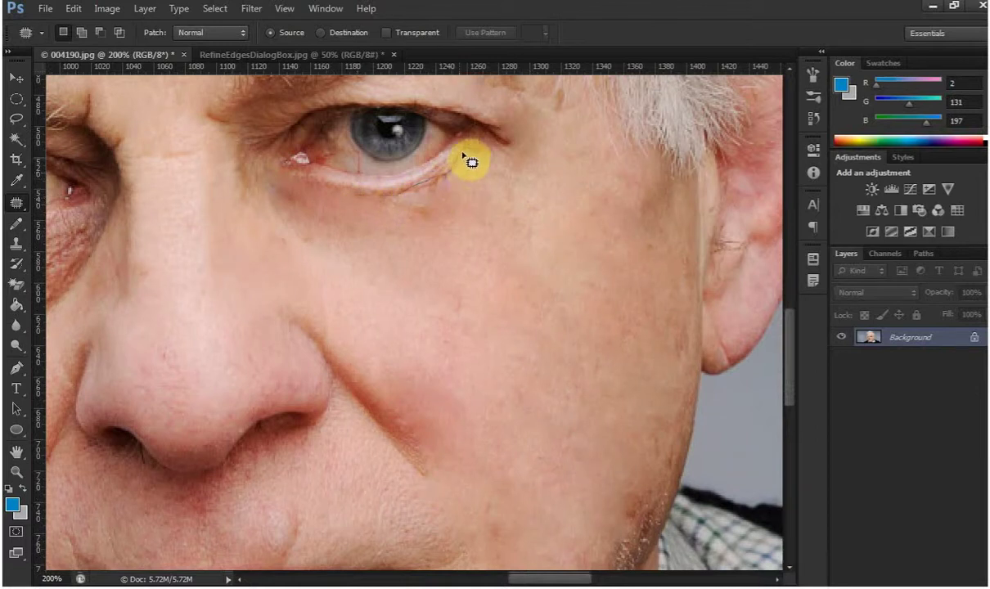
pyautogui.moveTo(444, 196); pyautogui.dragTo(381, 194)
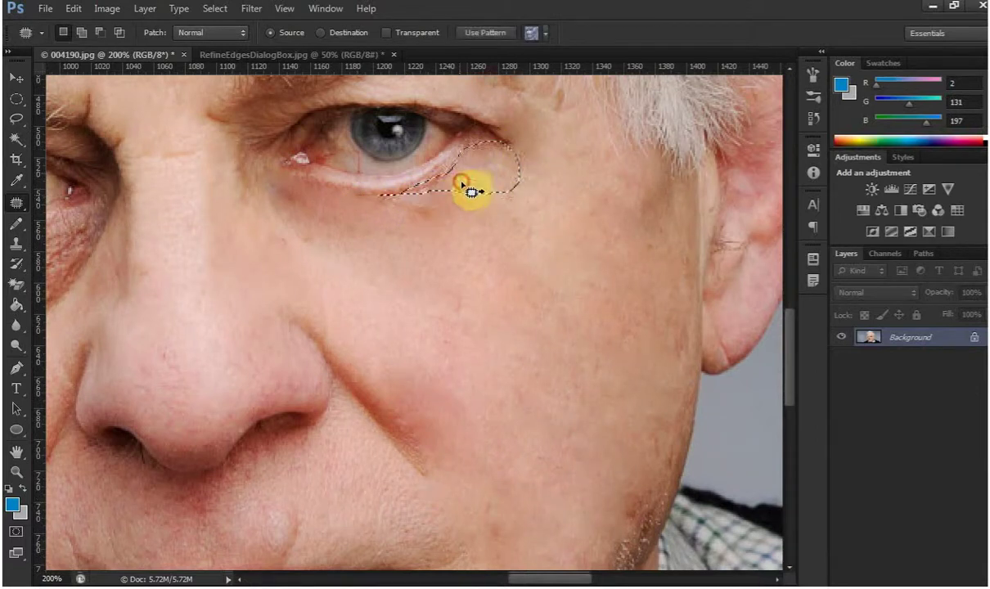
pyautogui.moveTo(477, 191); pyautogui.dragTo(601, 309)
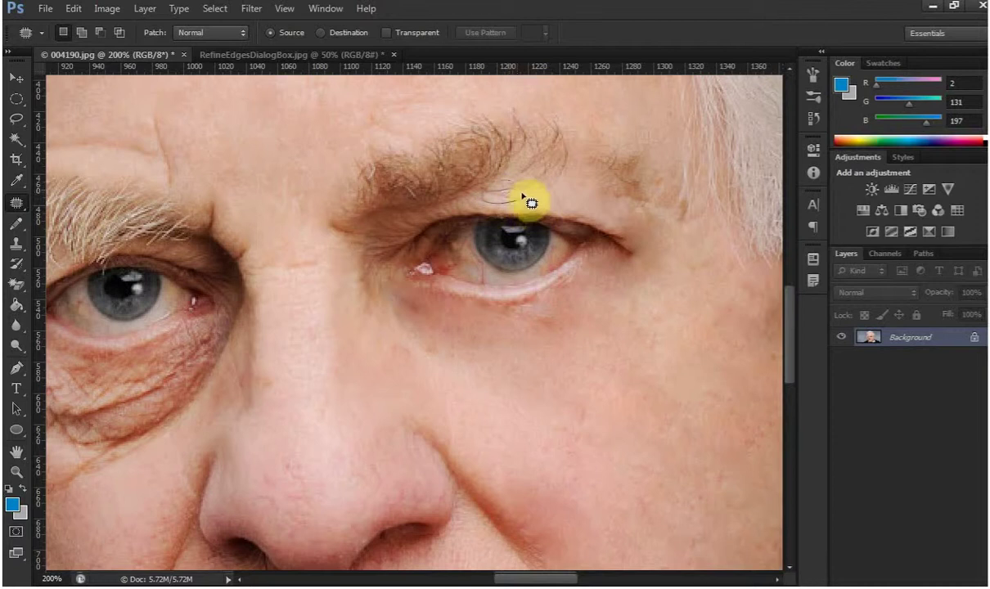
pyautogui.moveTo(523, 197); pyautogui.dragTo(579, 217)
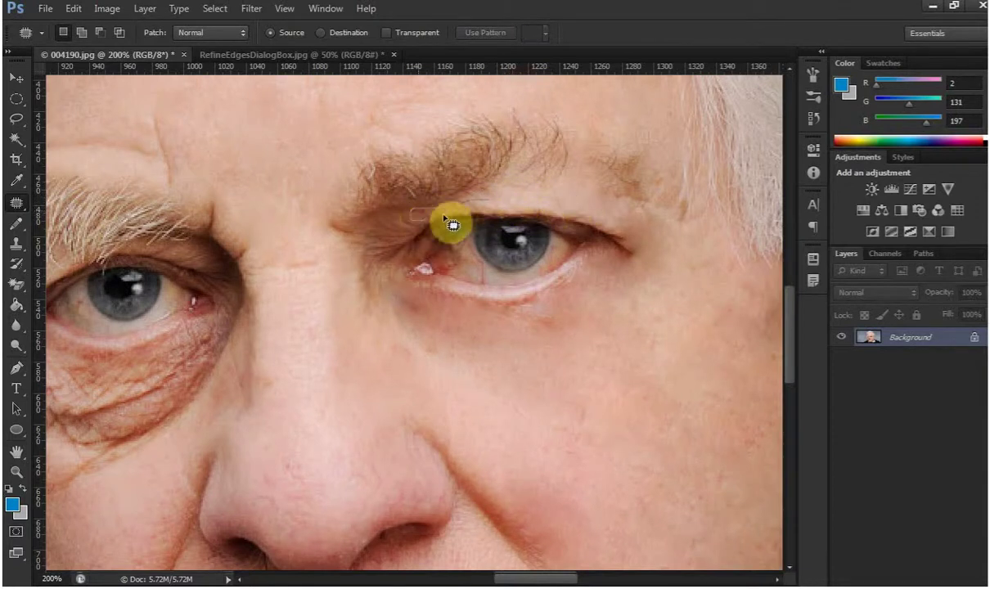
pyautogui.moveTo(485, 215)
pyautogui.mouseDown()
pyautogui.moveTo(441, 217)
pyautogui.moveTo(524, 209)
pyautogui.mouseUp()
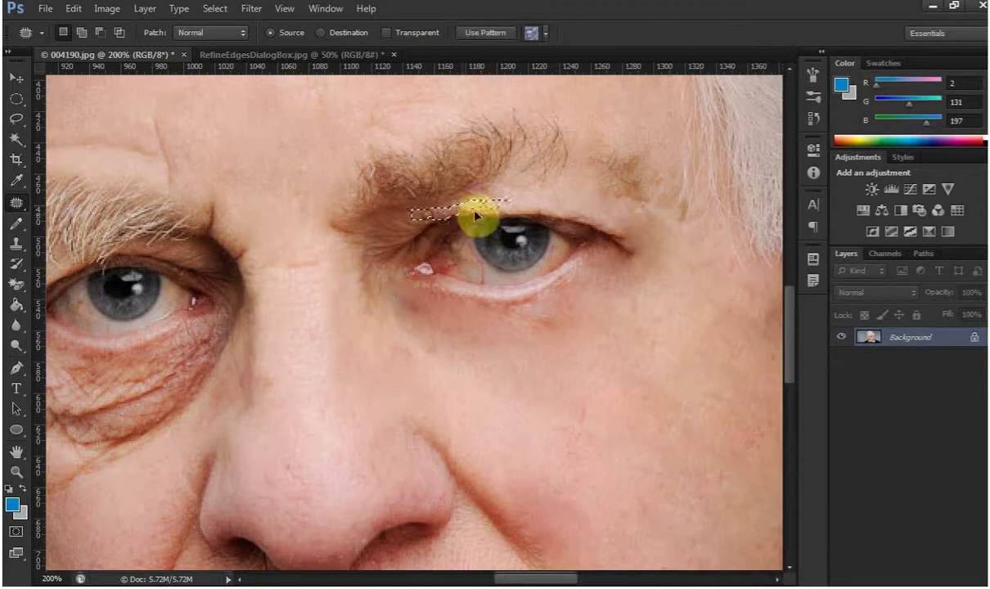
pyautogui.click(442, 228)
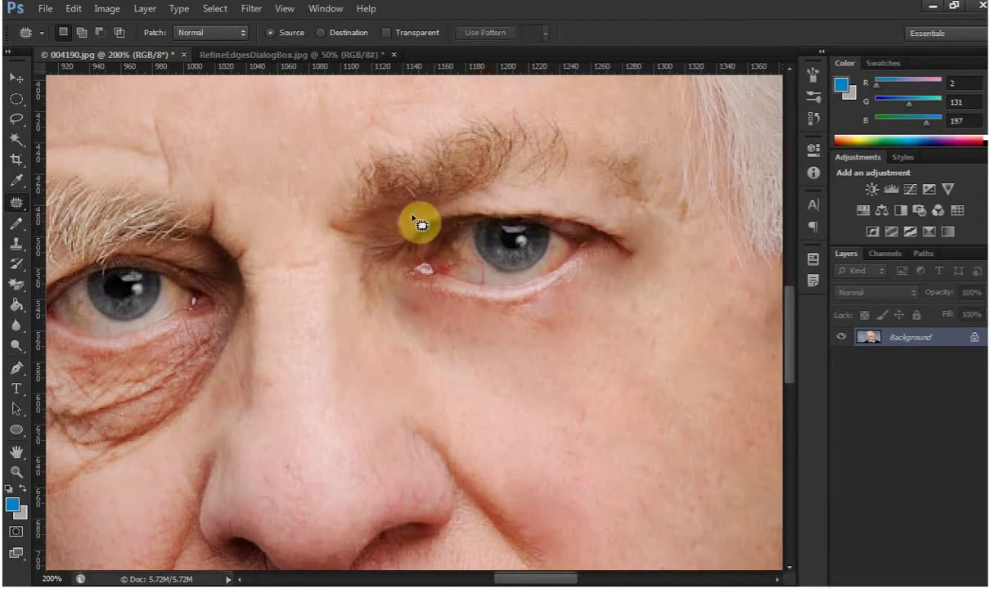
# - Patch the inner-brow wrinkle and the creases between the eyes with clean cheek skin
pyautogui.moveTo(415, 221)
pyautogui.mouseDown()
pyautogui.moveTo(382, 227)
pyautogui.moveTo(409, 233)
pyautogui.moveTo(509, 381)
pyautogui.mouseUp()
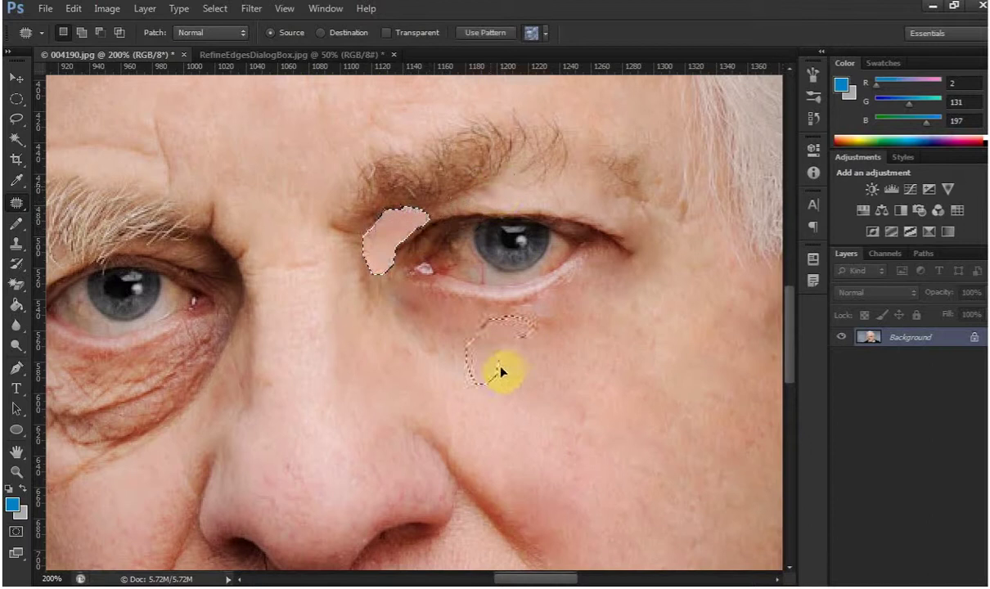
pyautogui.click(390, 263)
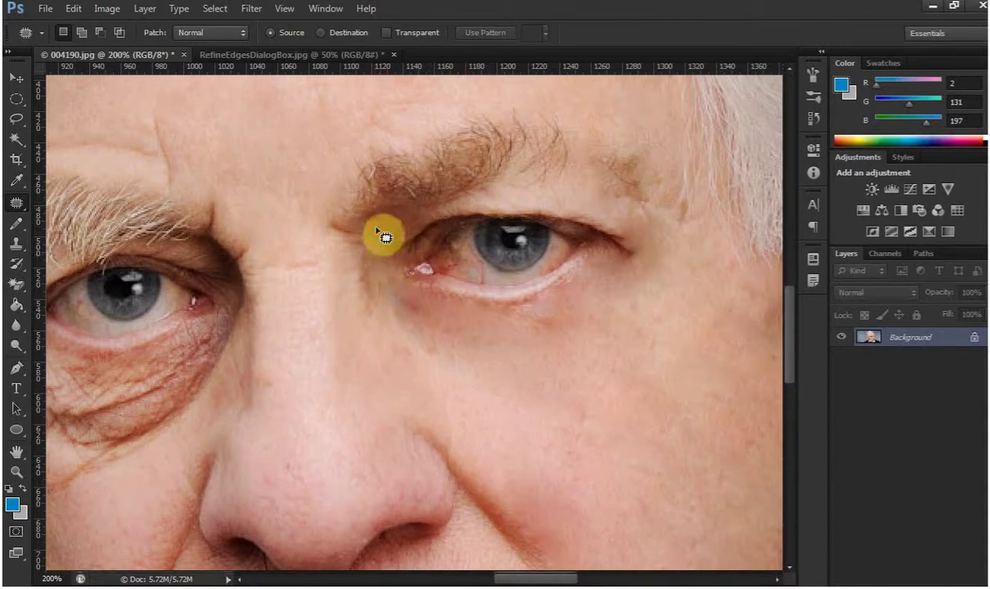
pyautogui.moveTo(357, 305); pyautogui.dragTo(366, 219)
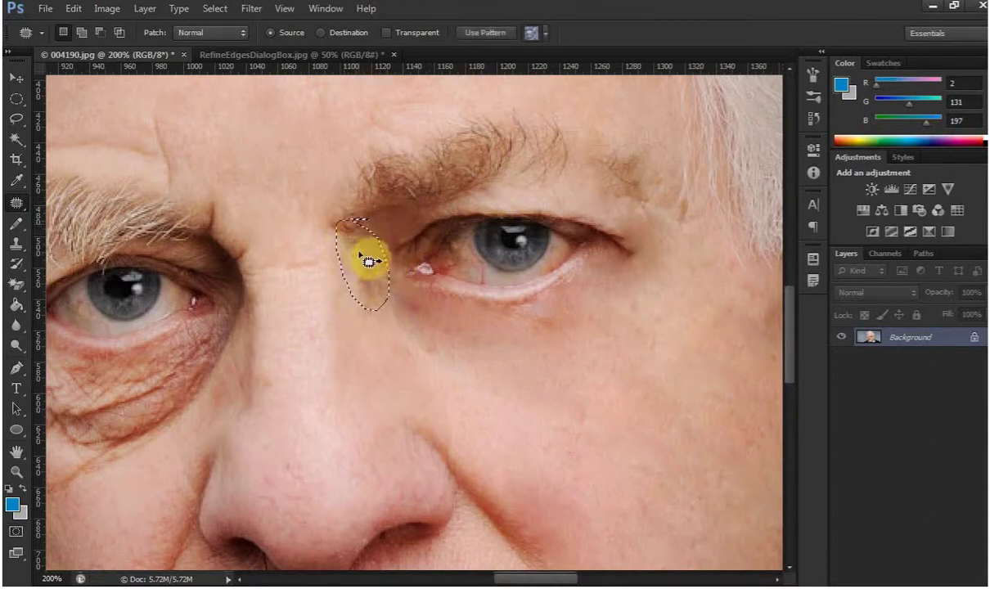
pyautogui.moveTo(369, 258)
pyautogui.mouseDown()
pyautogui.moveTo(453, 368)
pyautogui.moveTo(405, 278)
pyautogui.mouseUp()
pyautogui.hotkey('ctrl', 'd')
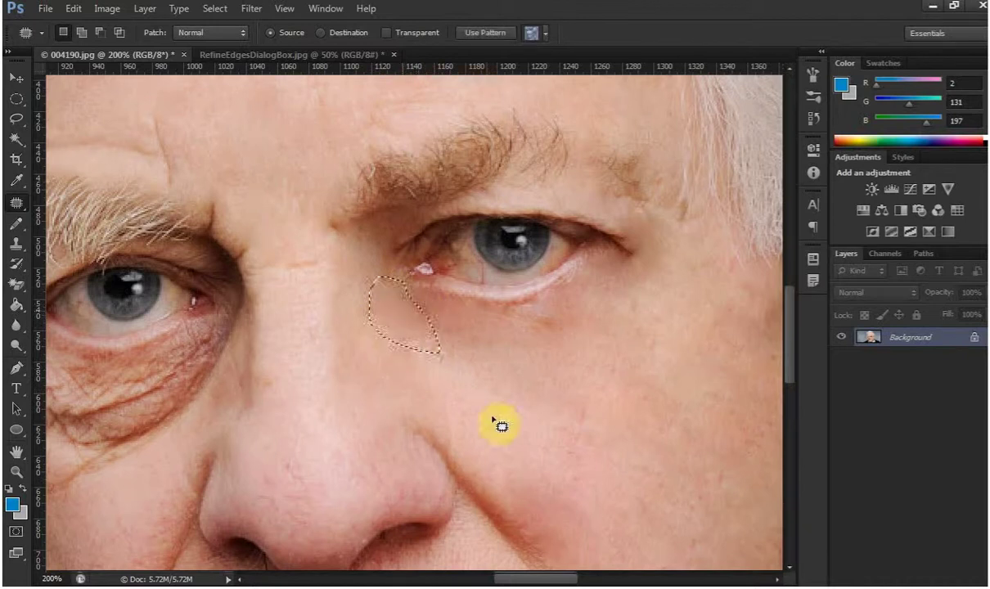
pyautogui.moveTo(517, 396)
pyautogui.mouseDown()
pyautogui.moveTo(508, 316)
pyautogui.moveTo(409, 247)
pyautogui.moveTo(391, 281)
pyautogui.moveTo(479, 228)
pyautogui.mouseUp()
# - Patch the crease below the lip corner and the wrinkled skin beneath the lower lip
pyautogui.moveTo(403, 379)
pyautogui.mouseDown()
pyautogui.moveTo(495, 401)
pyautogui.moveTo(470, 432)
pyautogui.moveTo(543, 236)
pyautogui.moveTo(500, 174)
pyautogui.mouseUp()
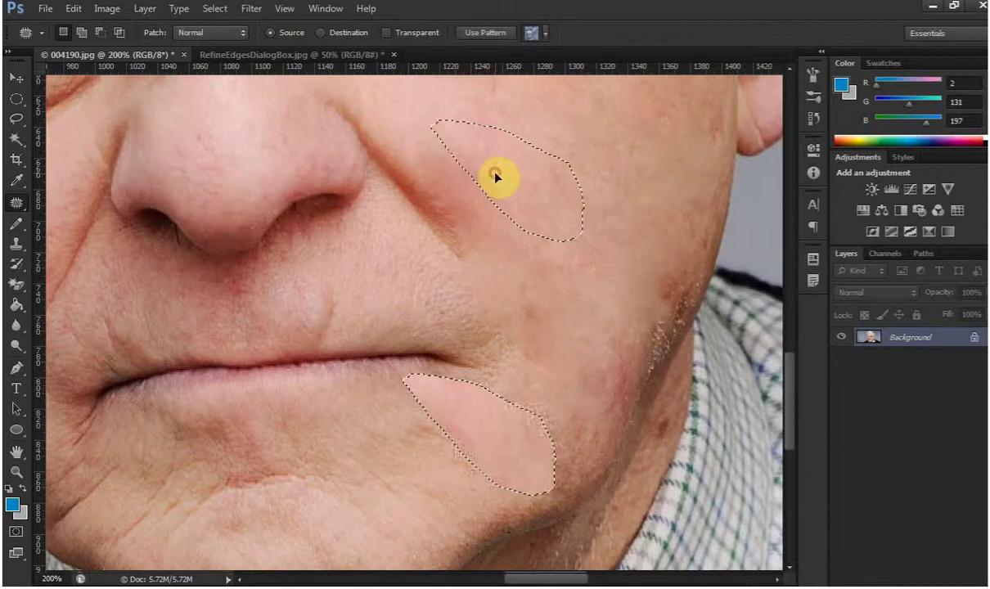
pyautogui.hotkey('ctrl', 'd')
pyautogui.moveTo(383, 466); pyautogui.dragTo(415, 357)
pyautogui.moveTo(404, 311)
pyautogui.mouseDown()
pyautogui.moveTo(427, 309)
pyautogui.moveTo(405, 312)
pyautogui.mouseUp()
pyautogui.moveTo(453, 358); pyautogui.dragTo(539, 146)
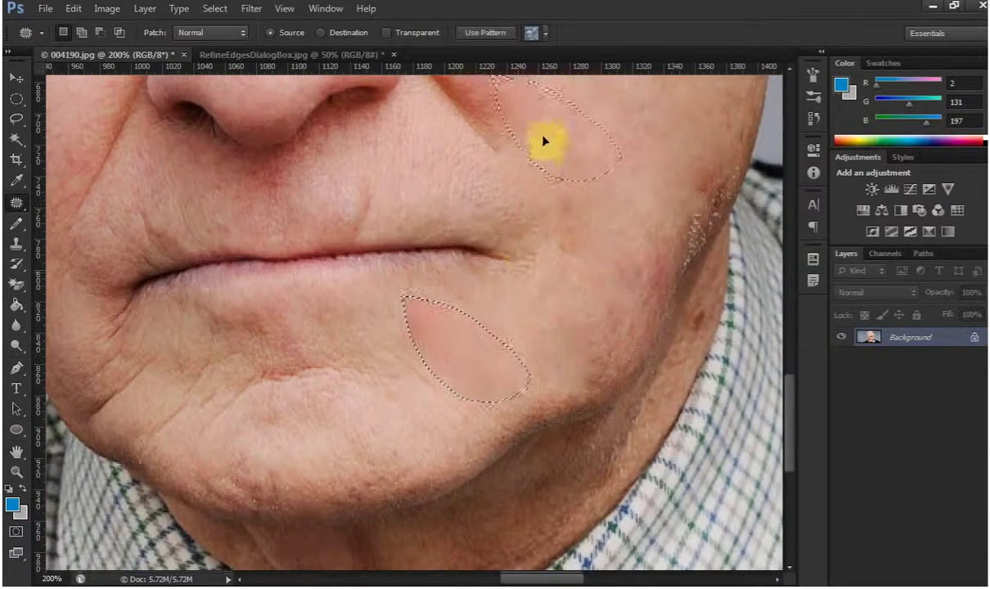
pyautogui.hotkey('ctrl', 'd')
# - Patch three wrinkled spots on the chin with smoother skin to their right
pyautogui.moveTo(375, 334); pyautogui.dragTo(370, 324)
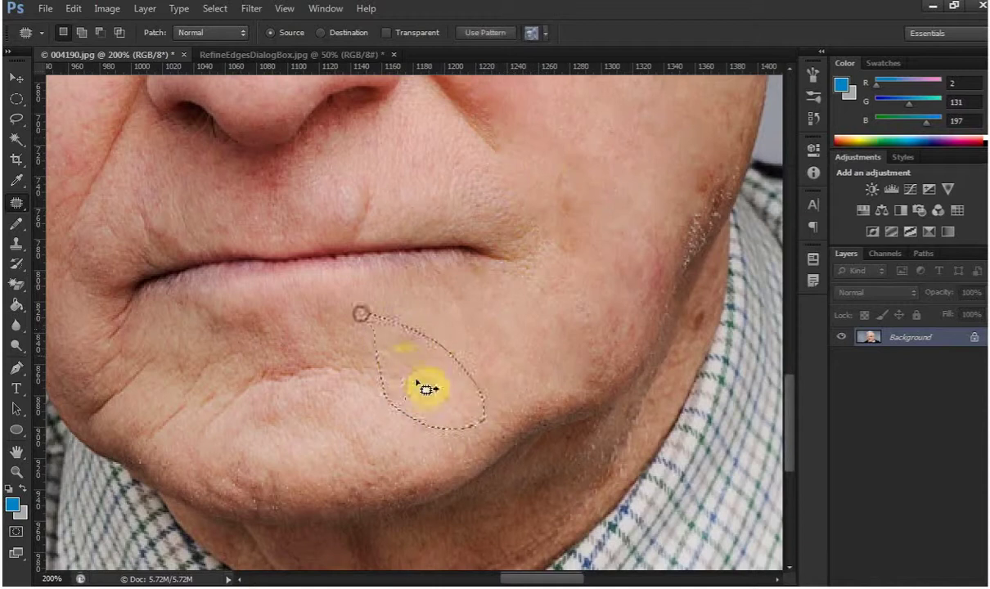
pyautogui.moveTo(427, 385)
pyautogui.mouseDown()
pyautogui.moveTo(512, 340)
pyautogui.moveTo(504, 345)
pyautogui.mouseUp()
pyautogui.hotkey('ctrl', 'd')
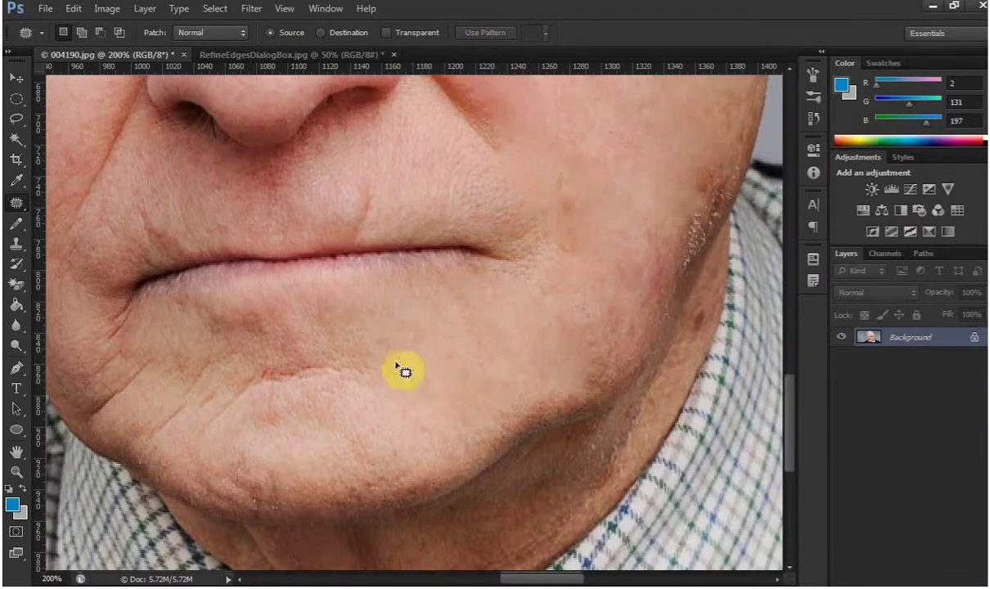
pyautogui.moveTo(388, 459); pyautogui.dragTo(343, 327)
pyautogui.moveTo(364, 365); pyautogui.dragTo(464, 342)
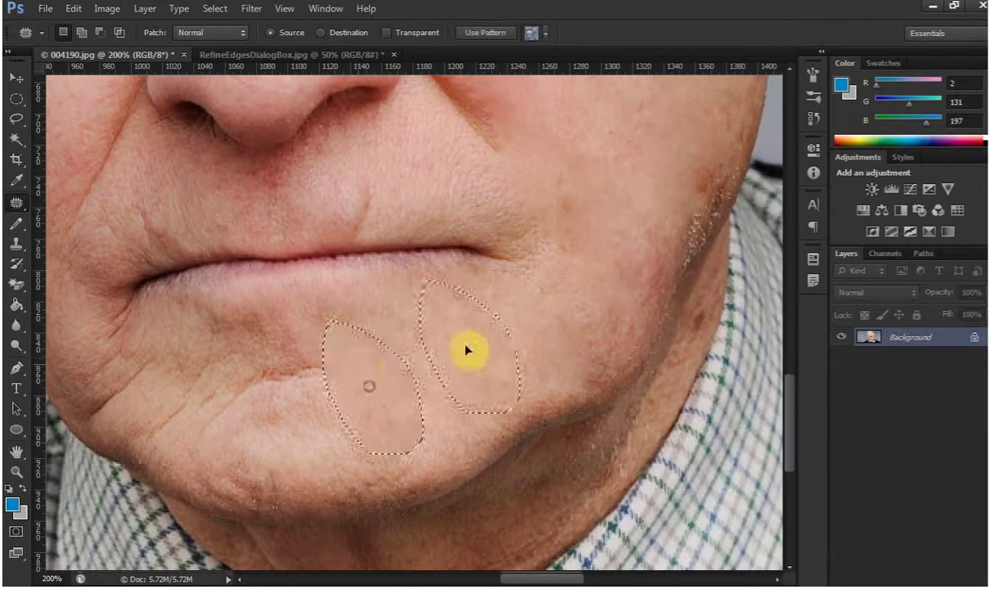
pyautogui.click(329, 351)
pyautogui.moveTo(330, 364); pyautogui.dragTo(332, 366)
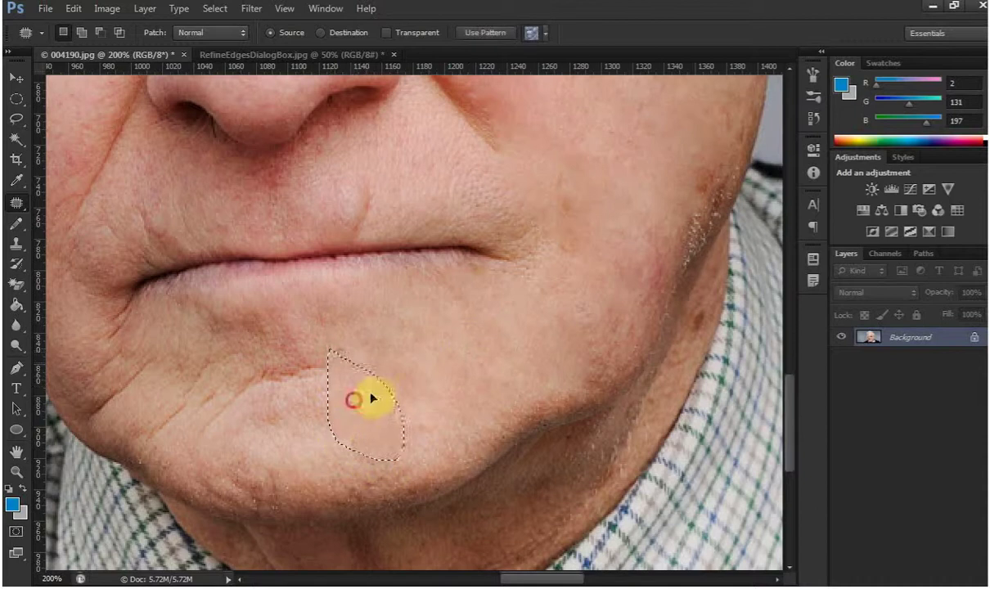
pyautogui.moveTo(353, 402); pyautogui.dragTo(452, 371)
pyautogui.hotkey('ctrl', 'd')
pyautogui.moveTo(480, 241); pyautogui.dragTo(407, 279)
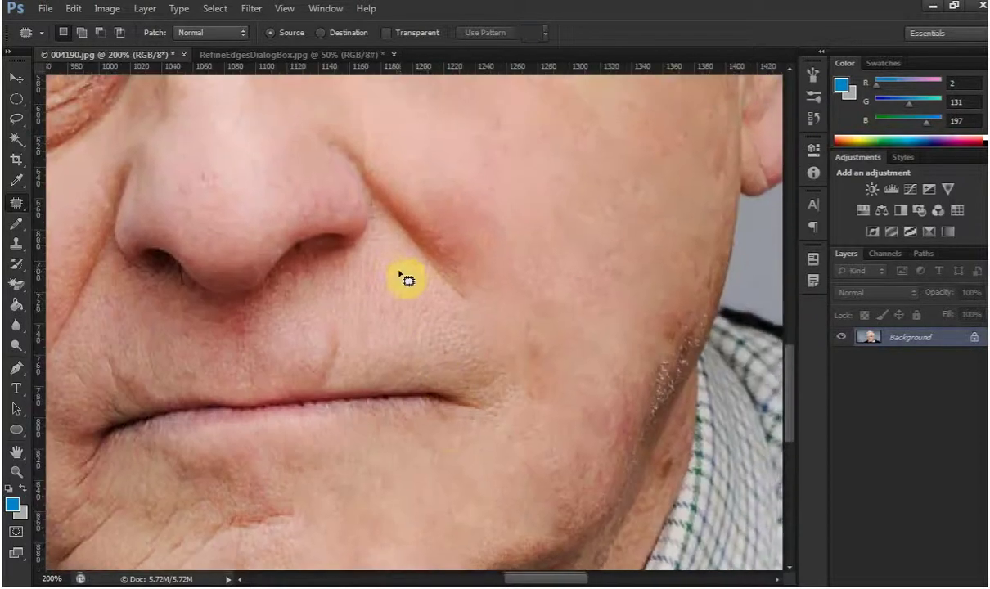
# - Patch the fold from nose to mouth and the lip-corner crease with cheek skin
pyautogui.moveTo(327, 300); pyautogui.dragTo(406, 361)
pyautogui.moveTo(423, 295); pyautogui.dragTo(471, 183)
pyautogui.hotkey('ctrl', 'd')
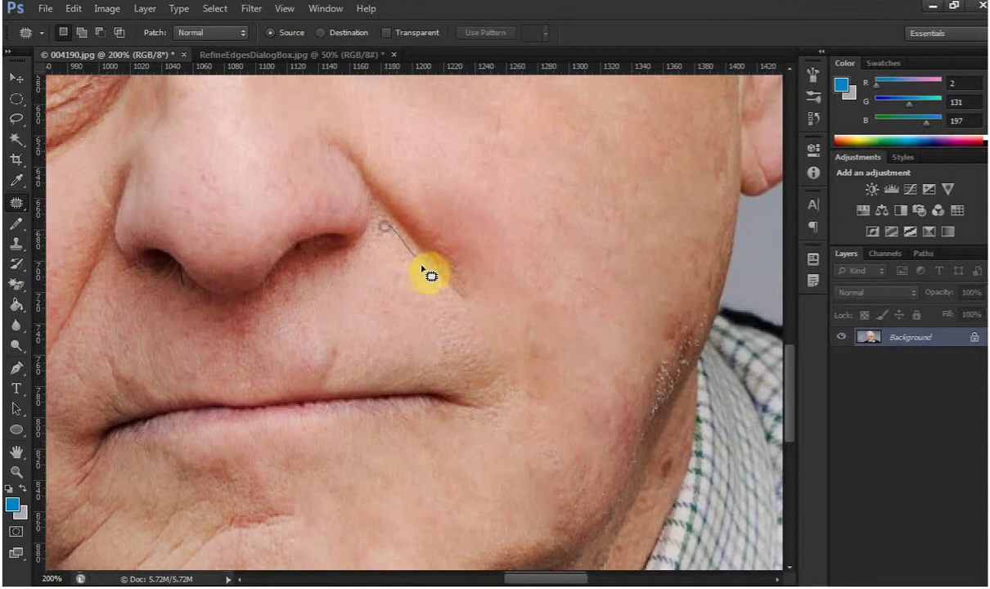
pyautogui.moveTo(494, 397)
pyautogui.mouseDown()
pyautogui.moveTo(391, 300)
pyautogui.moveTo(495, 167)
pyautogui.mouseUp()
pyautogui.hotkey('ctrl', 'd')
pyautogui.moveTo(421, 373); pyautogui.dragTo(470, 403)
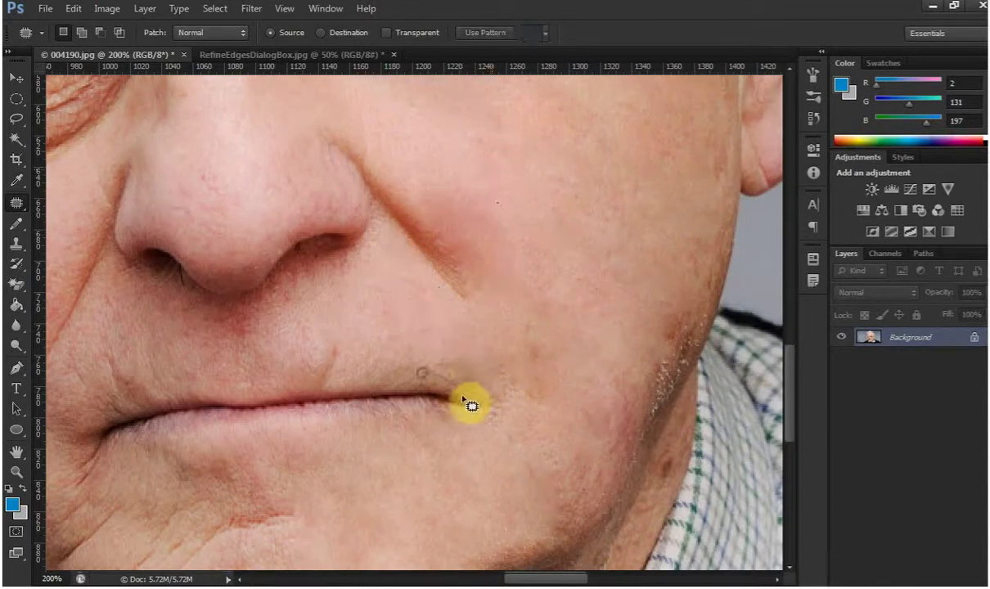
pyautogui.moveTo(521, 423)
pyautogui.mouseDown()
pyautogui.moveTo(475, 380)
pyautogui.moveTo(497, 217)
pyautogui.mouseUp()
pyautogui.hotkey('ctrl', 'd')
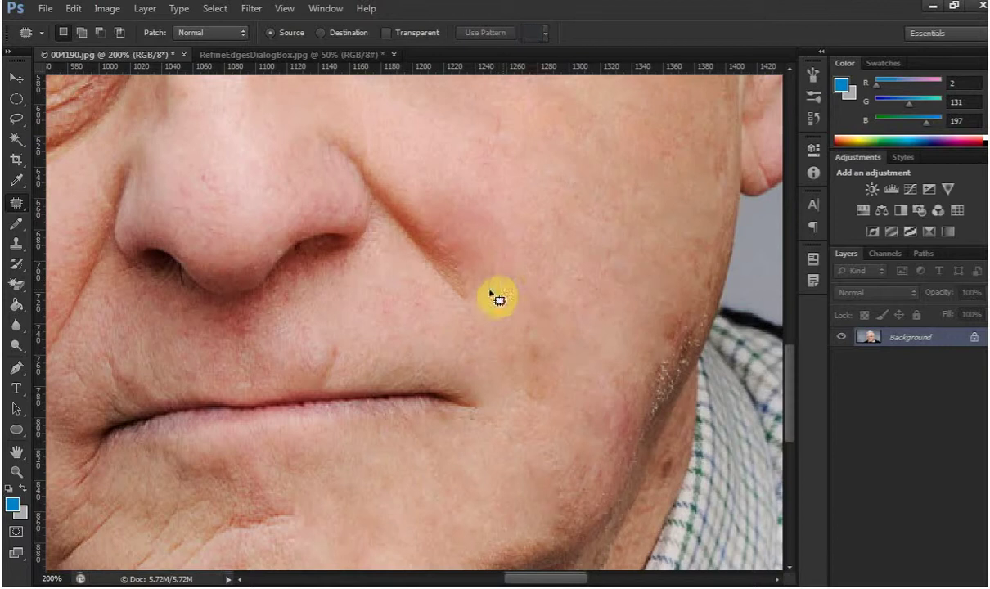
# - Patch the lines and spots above the upper lip with cheek skin
pyautogui.moveTo(337, 288); pyautogui.dragTo(280, 328)
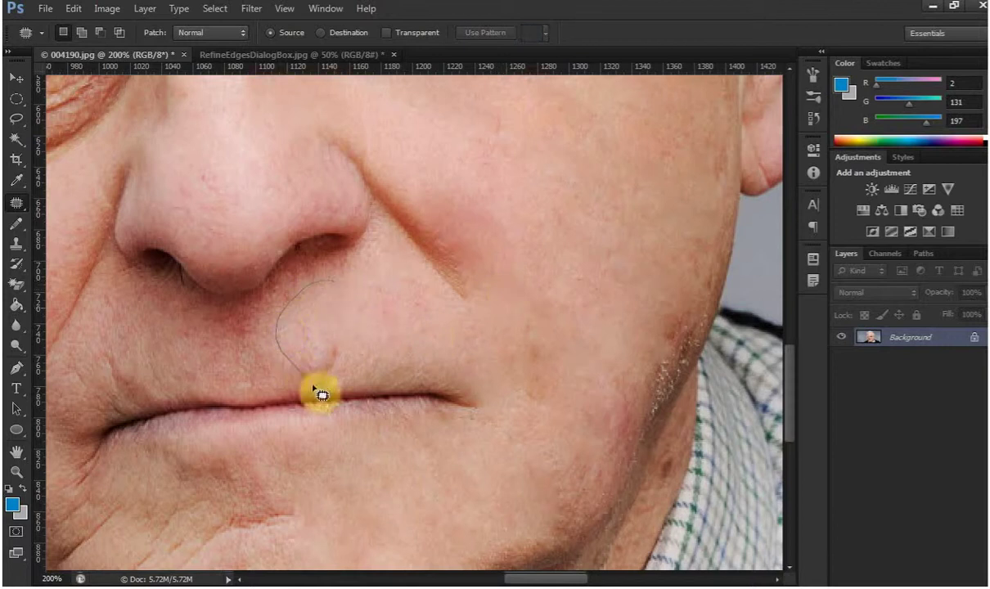
pyautogui.moveTo(320, 395); pyautogui.dragTo(360, 288)
pyautogui.moveTo(376, 354); pyautogui.dragTo(492, 187)
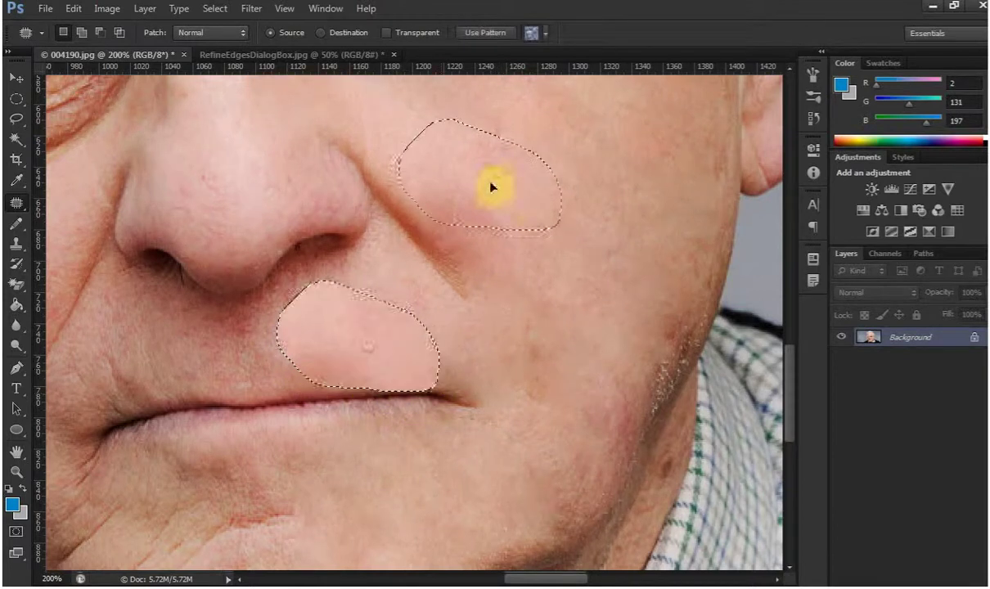
pyautogui.hotkey('ctrl', 'd')
pyautogui.moveTo(367, 260)
pyautogui.mouseDown()
pyautogui.moveTo(435, 307)
pyautogui.moveTo(413, 329)
pyautogui.mouseUp()
pyautogui.hotkey('ctrl', 'd')
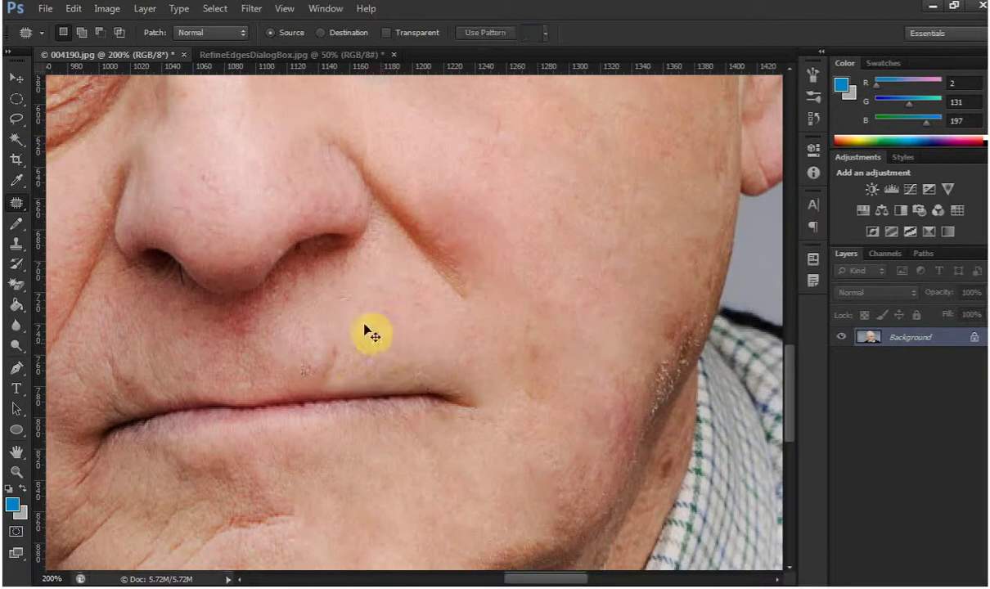
pyautogui.moveTo(311, 353); pyautogui.dragTo(404, 373)
pyautogui.moveTo(387, 316); pyautogui.dragTo(514, 164)
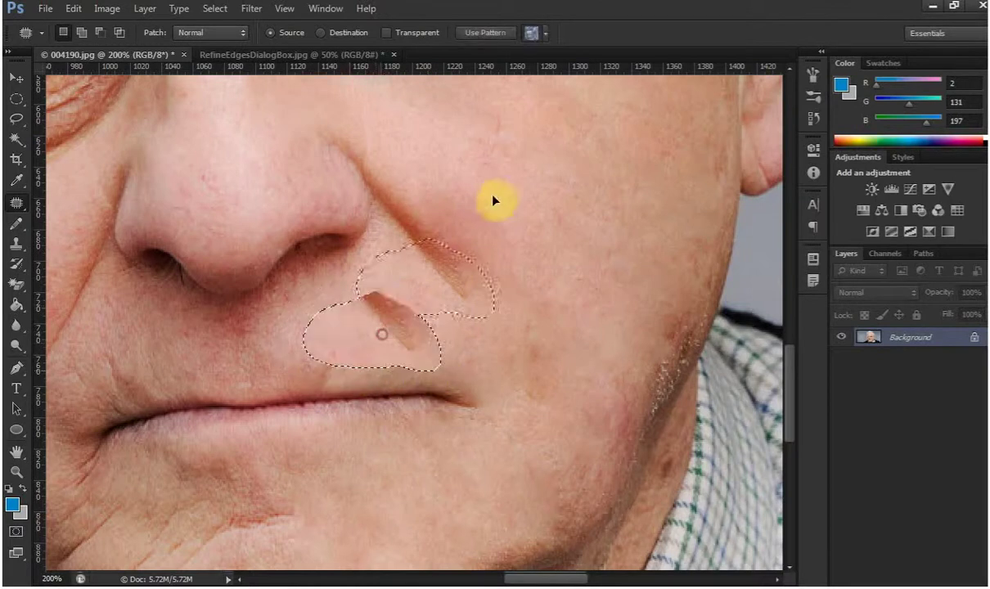
pyautogui.hotkey('ctrl', 'd')
pyautogui.moveTo(504, 380); pyautogui.dragTo(499, 239)
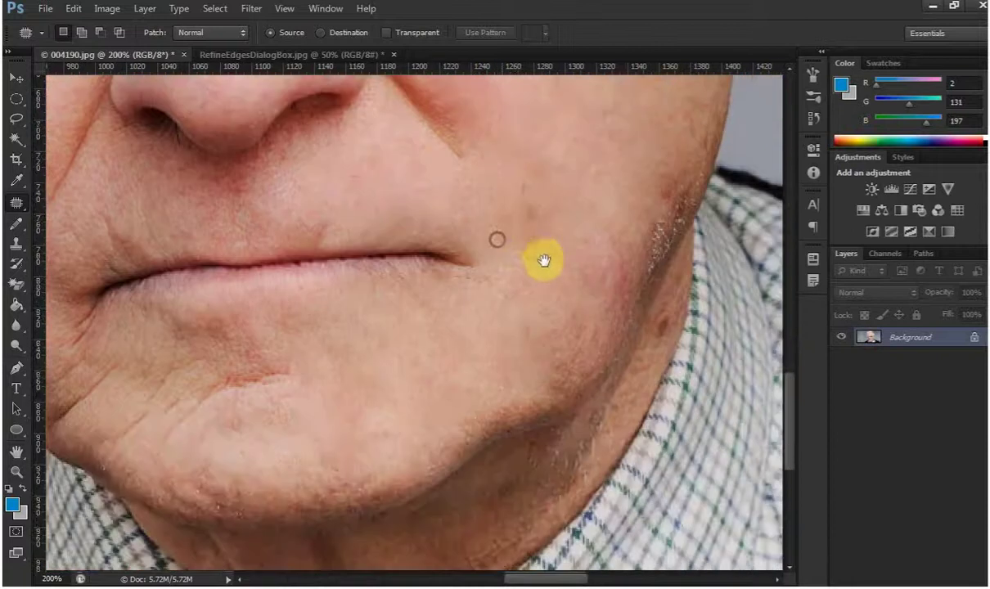
# - Zoom out to 33.33% to see the whole photo, then back in to 66.67%
pyautogui.click(16, 472)
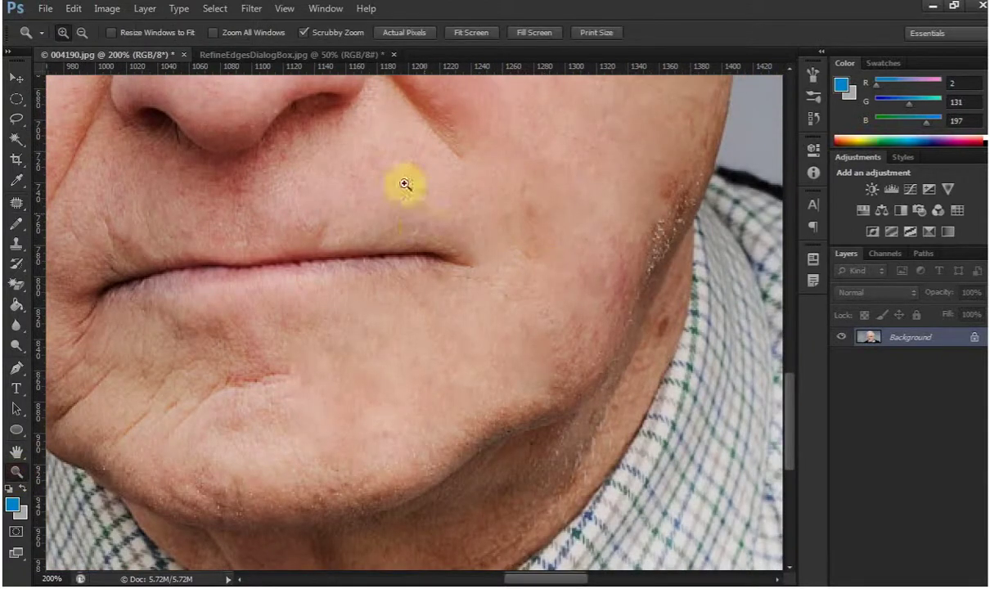
pyautogui.click(82, 32)
pyautogui.click(365, 192)
pyautogui.click(379, 172)
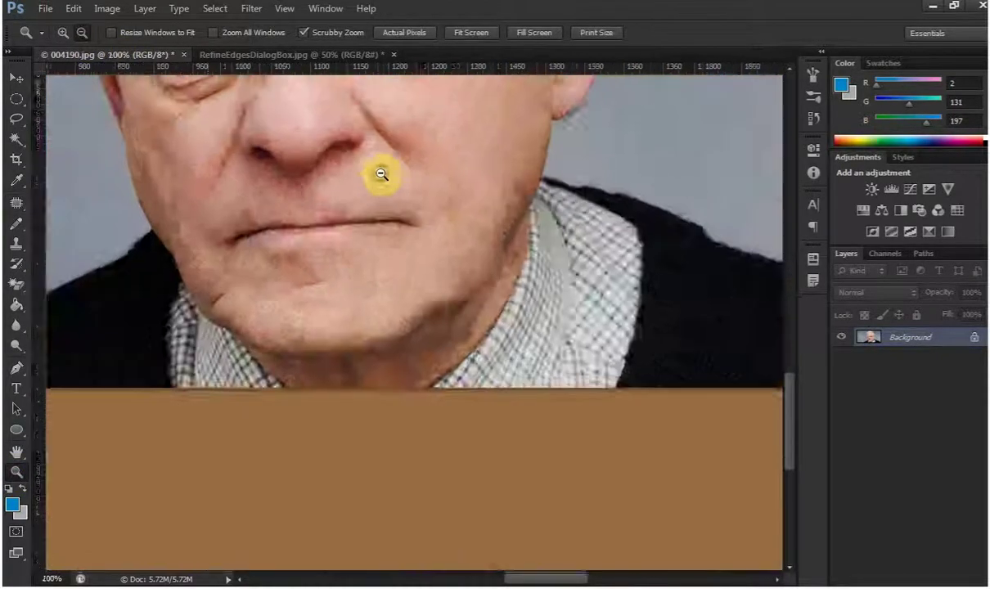
pyautogui.click(380, 94)
pyautogui.click(376, 96)
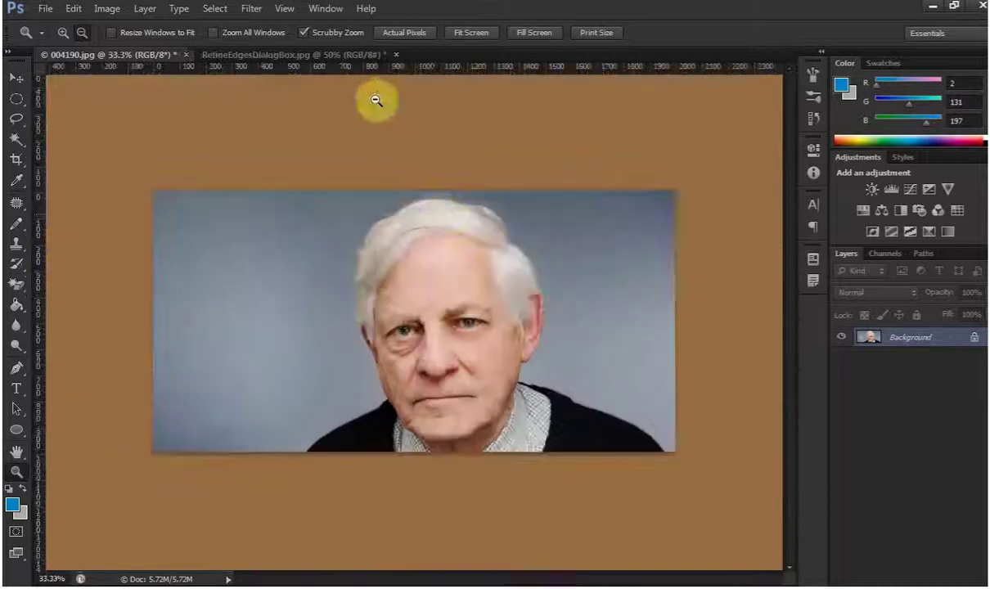
pyautogui.click(63, 33)
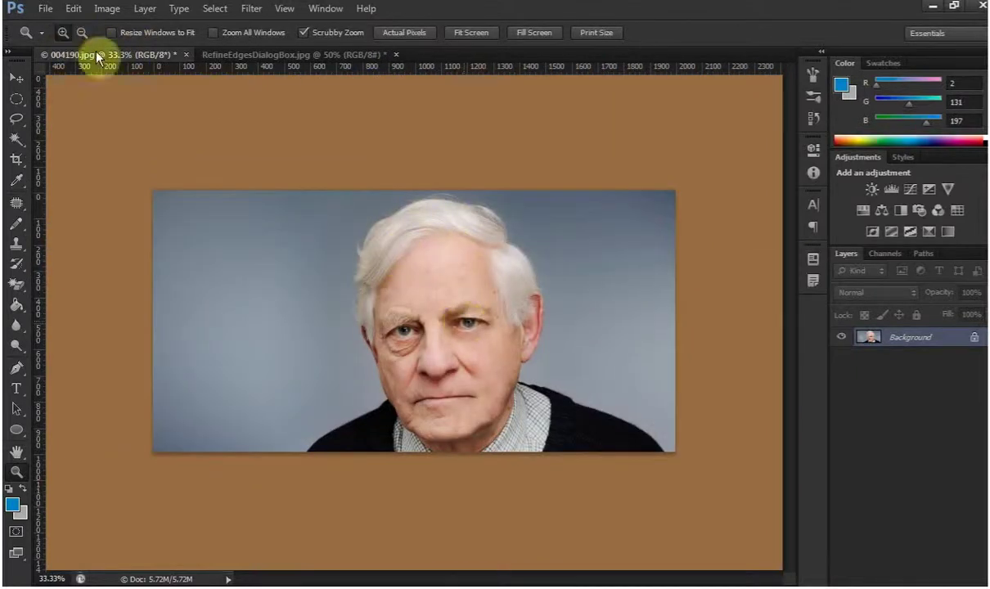
pyautogui.click(473, 276)
pyautogui.click(495, 386)
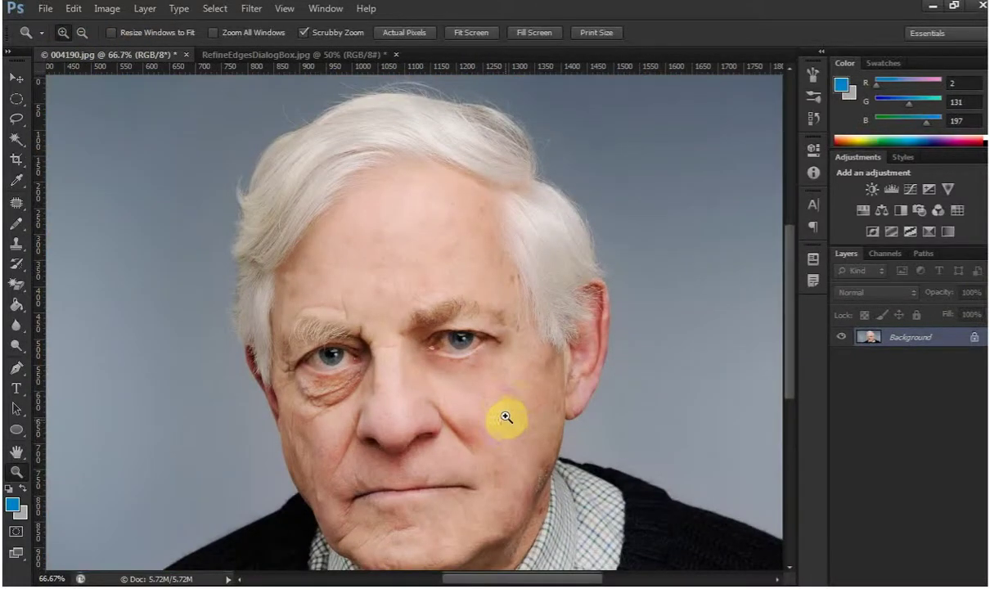
pyautogui.scroll(-1, 485, 416)
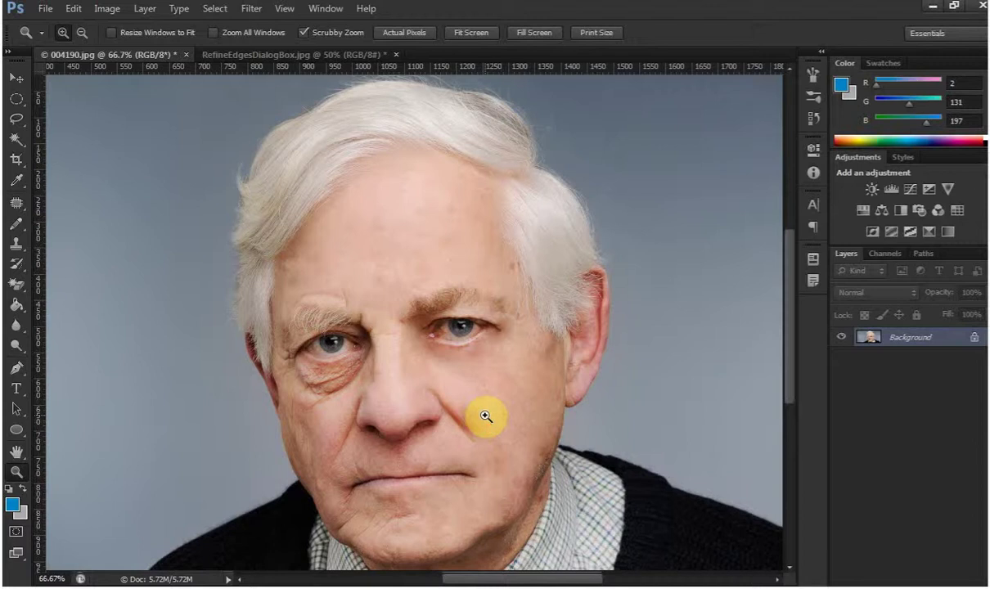